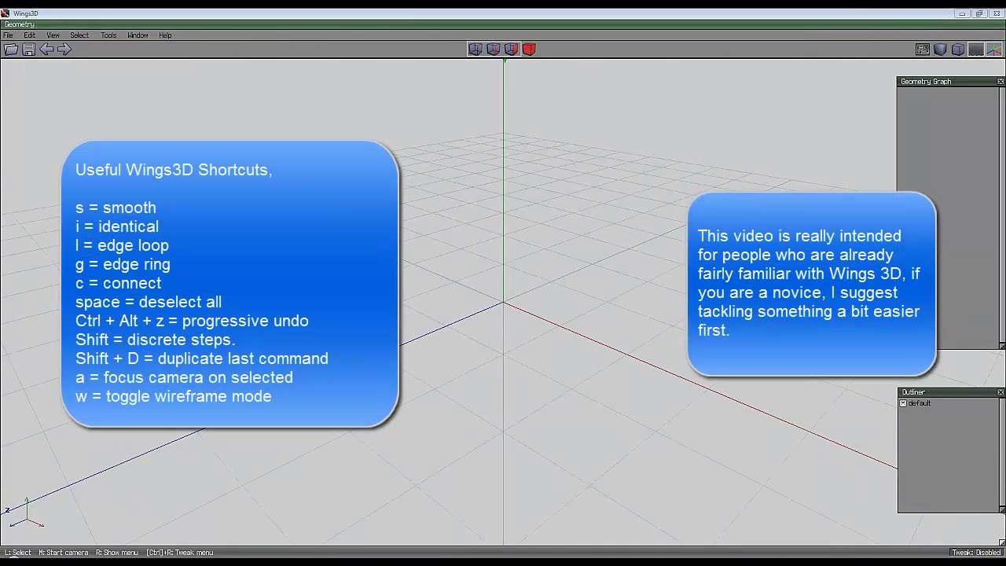
# Add a cube primitive, Cube1, at the scene origin and zoom out
pyautogui.rightClick(454, 211)
pyautogui.click(437, 222)
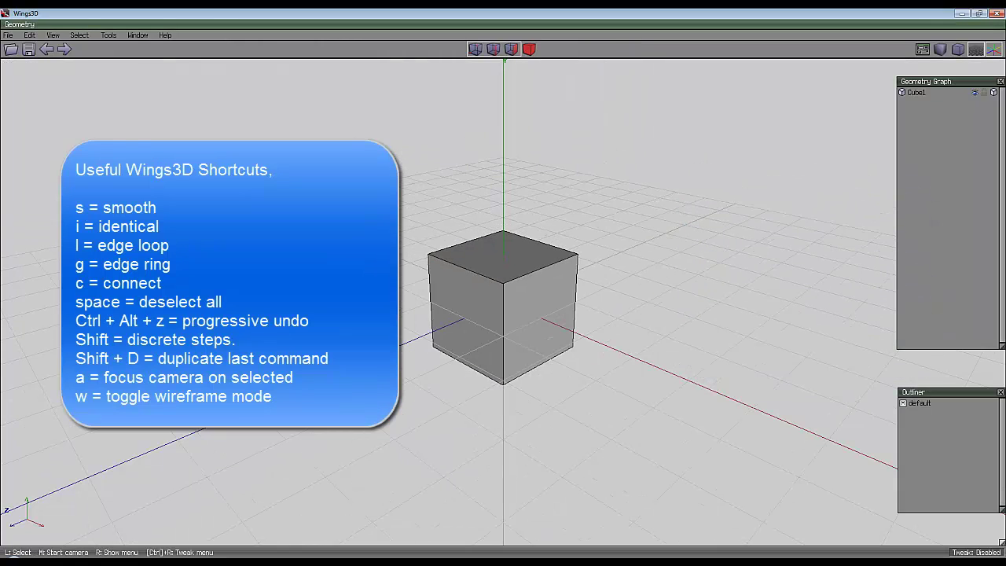
pyautogui.scroll(-5, 503, 306)
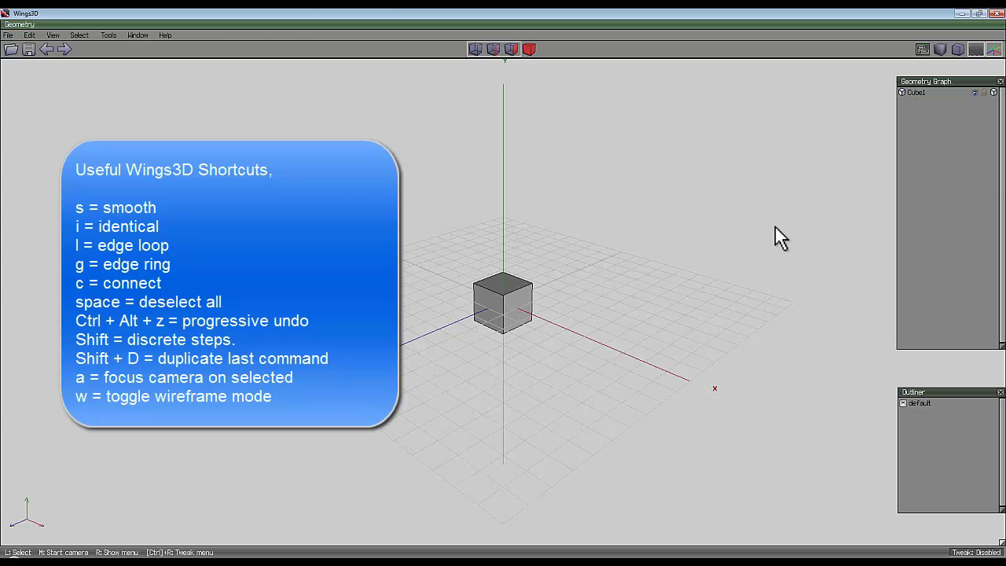
# Bevel the ring of four parallel cube edges by 0.6 to form an octagonal prism
pyautogui.click(523, 301)
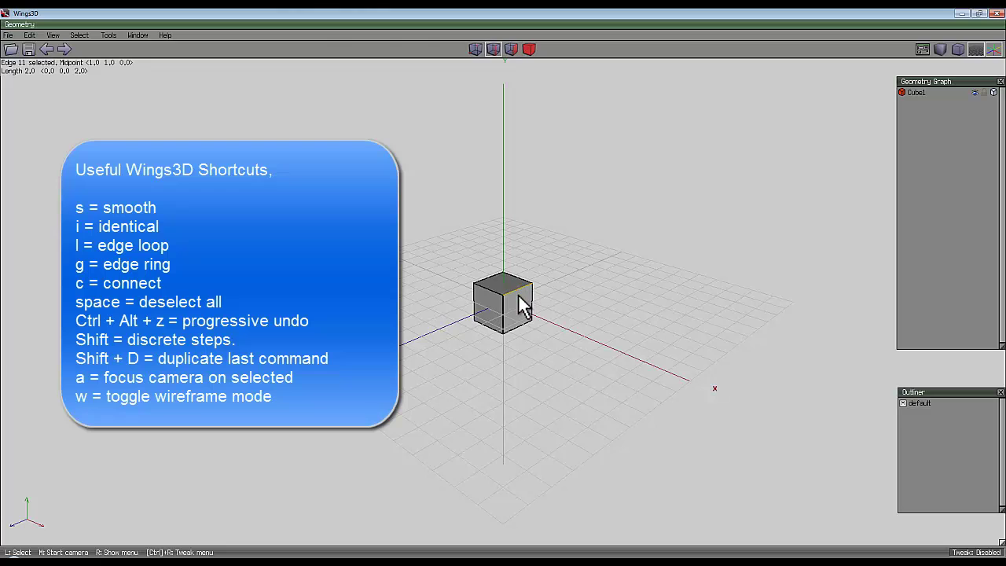
pyautogui.press('g')
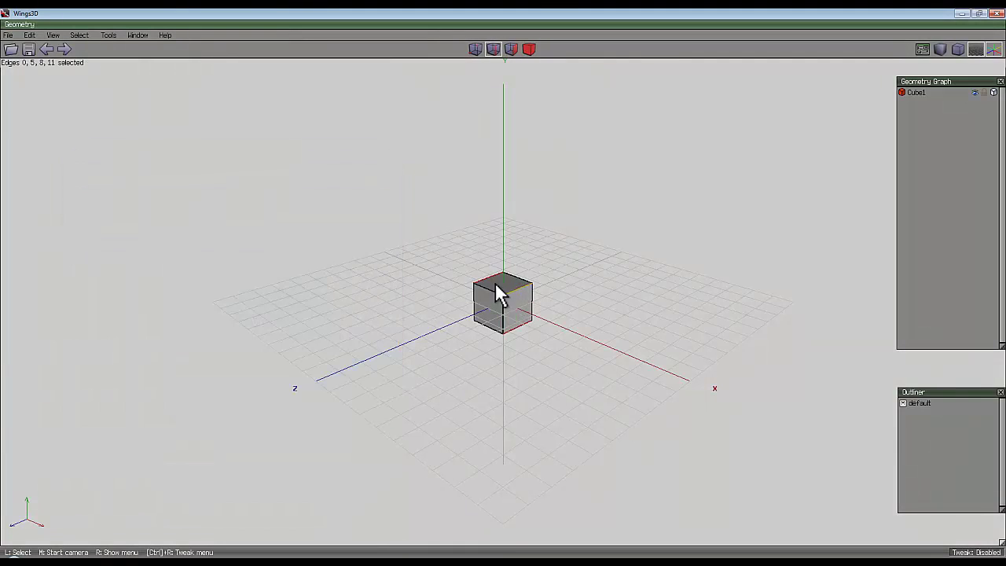
pyautogui.rightClick(443, 153)
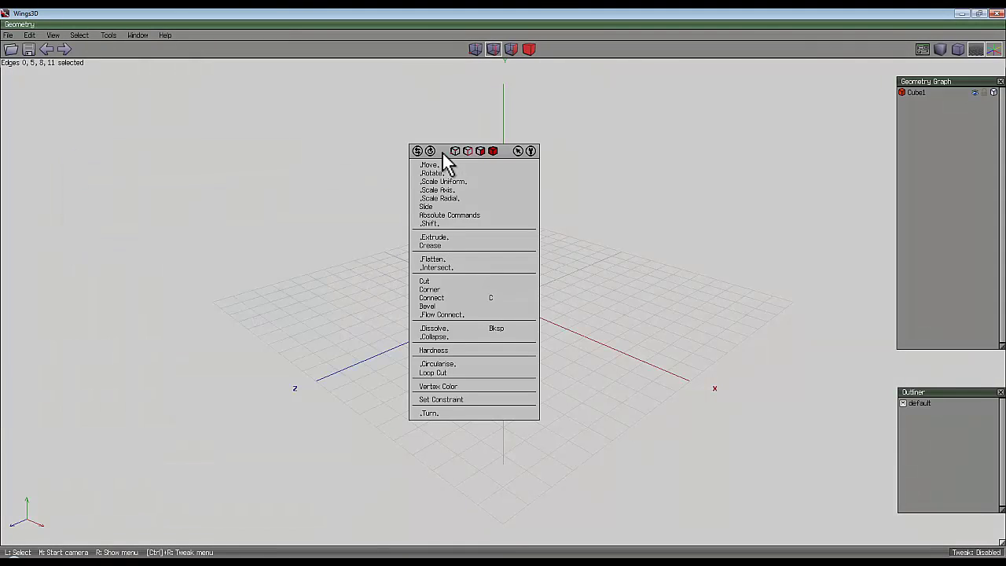
pyautogui.click(442, 306)
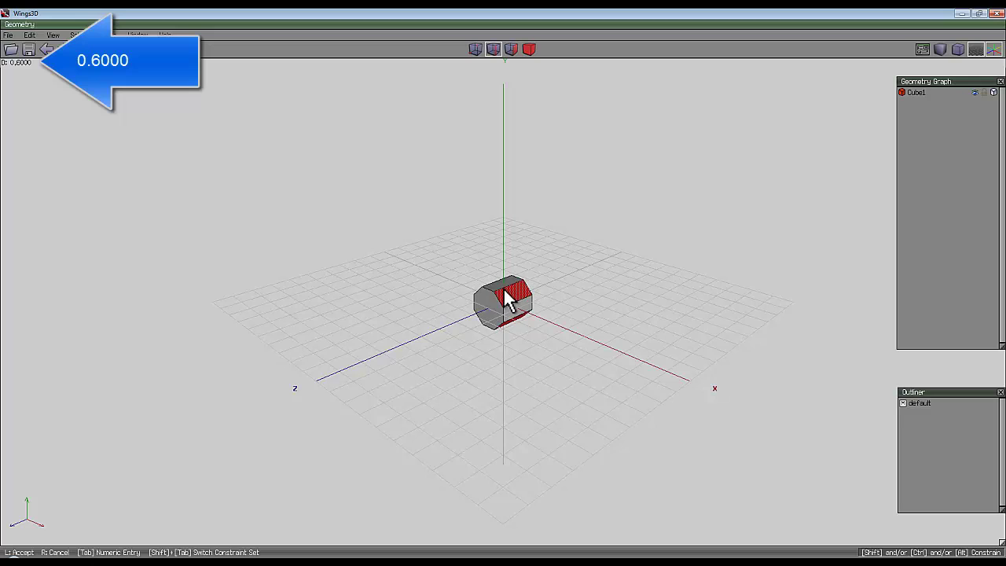
pyautogui.click(509, 300)
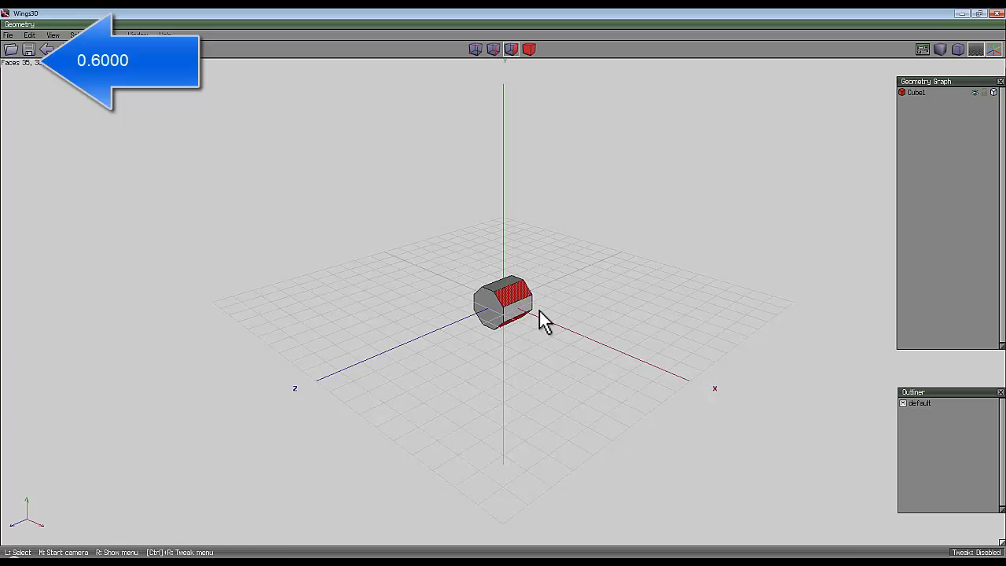
pyautogui.scroll(3, 539, 309)
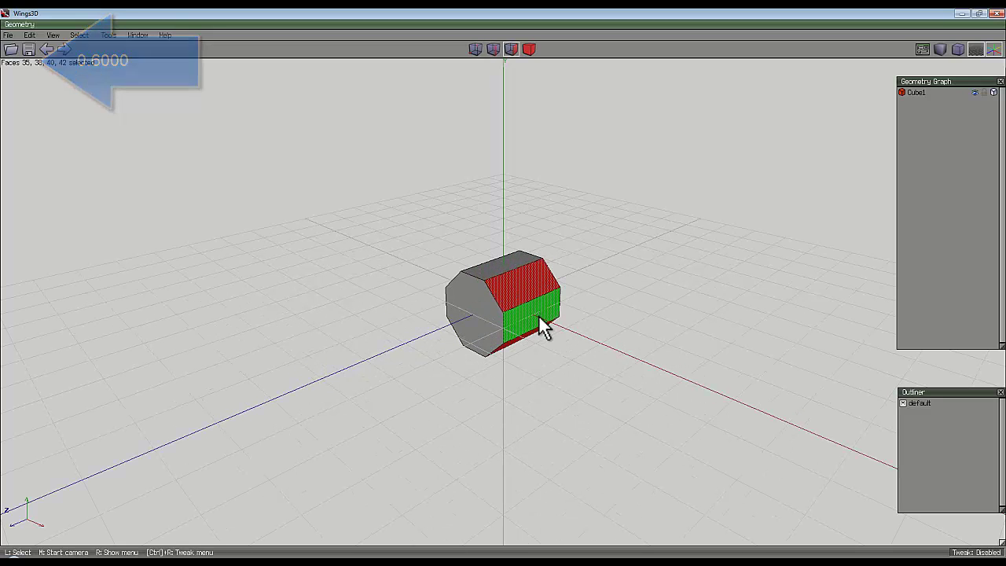
pyautogui.press('space')
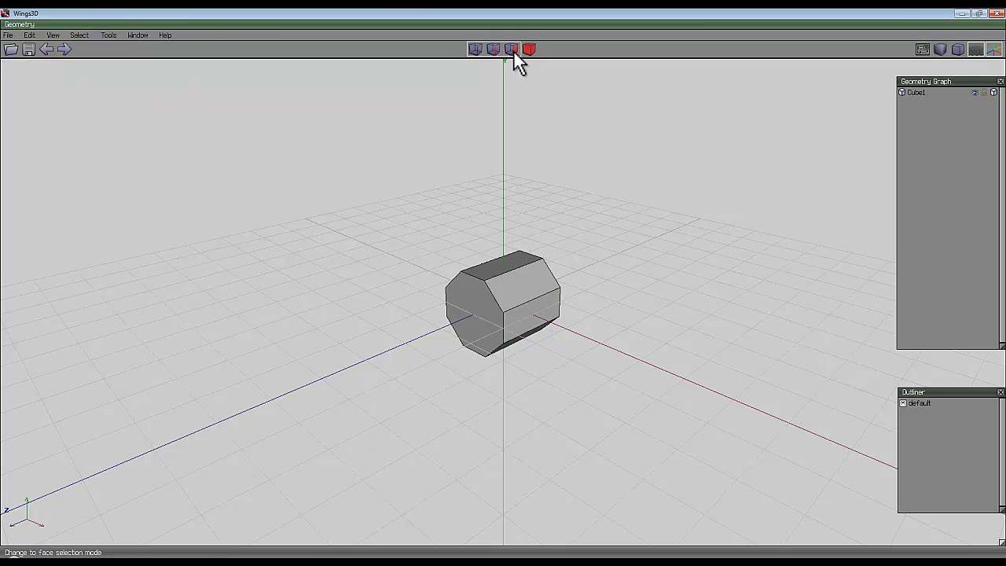
# Select both octagonal end faces and mirror the prism across them
pyautogui.click(475, 299)
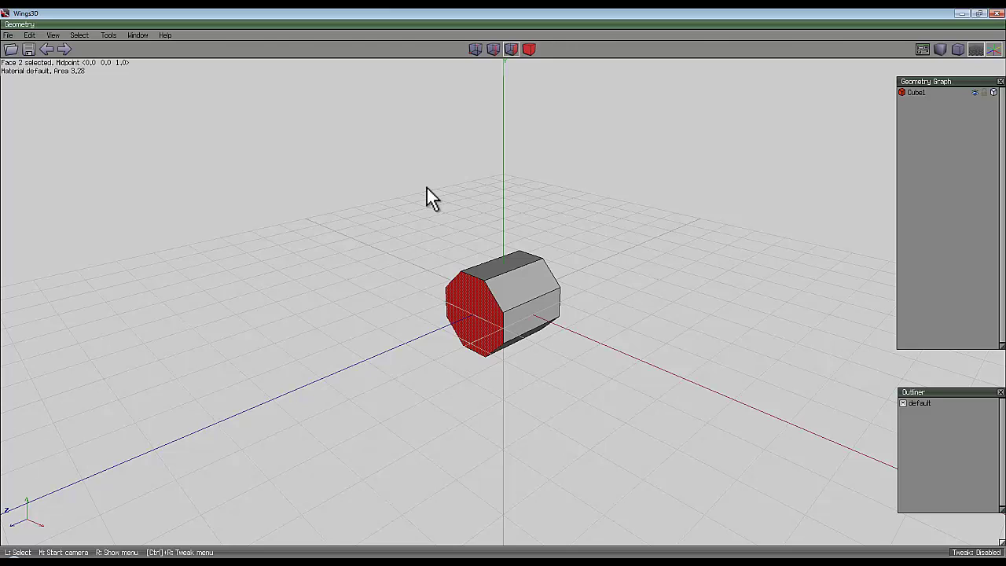
pyautogui.press('i')
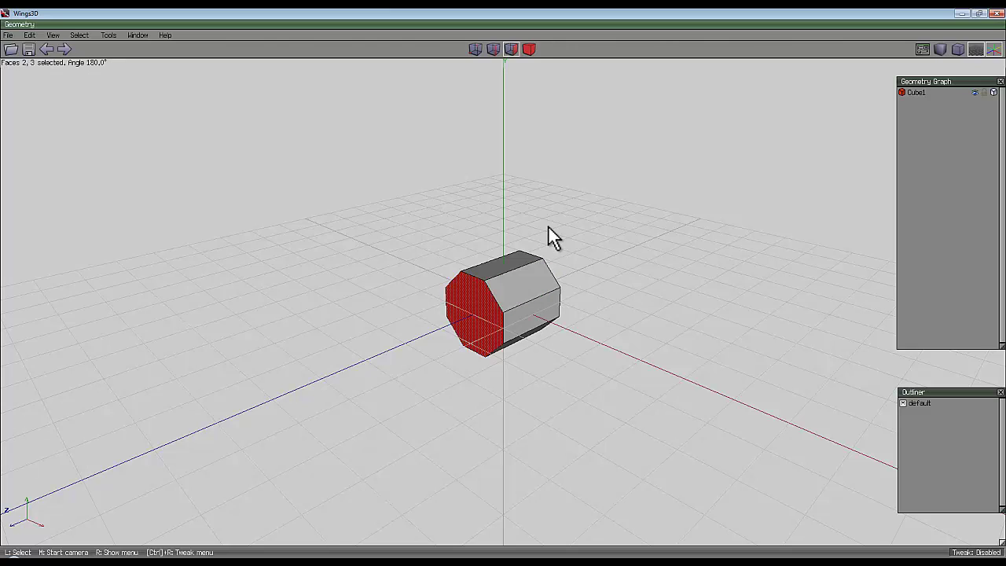
pyautogui.press('w')
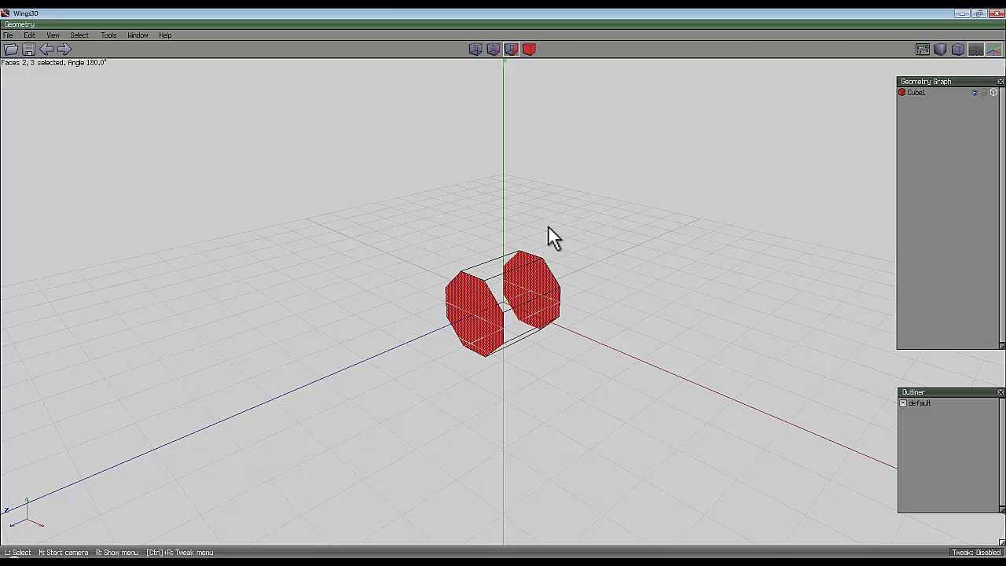
pyautogui.press('w')
pyautogui.press('w')
pyautogui.press('w')
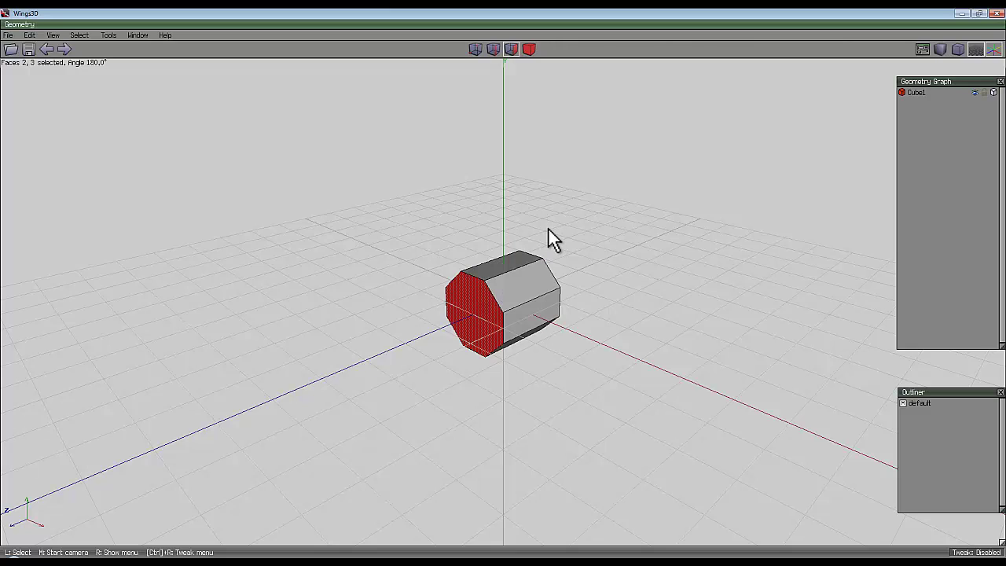
pyautogui.press('w')
pyautogui.press('w')
pyautogui.rightClick(477, 158)
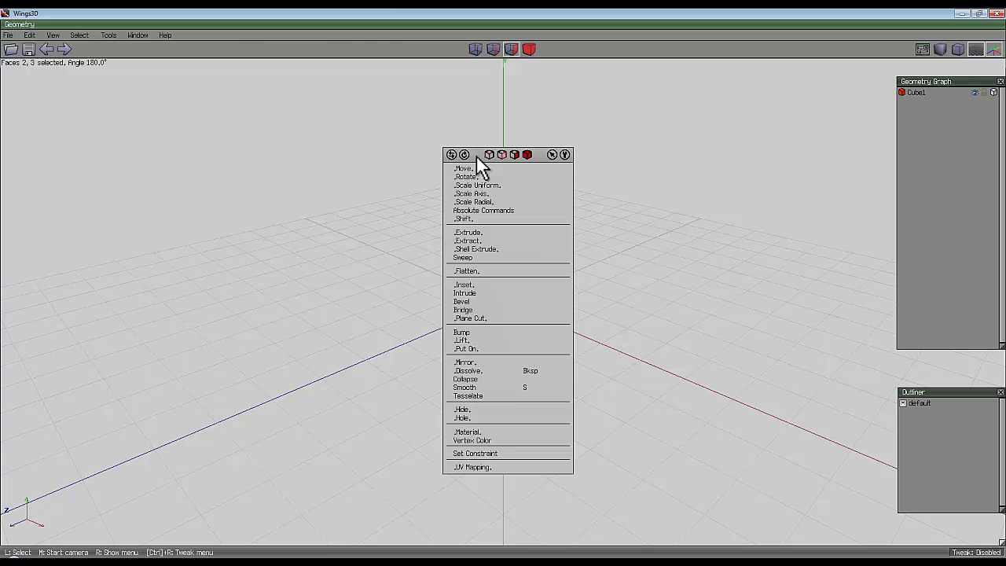
pyautogui.click(471, 363)
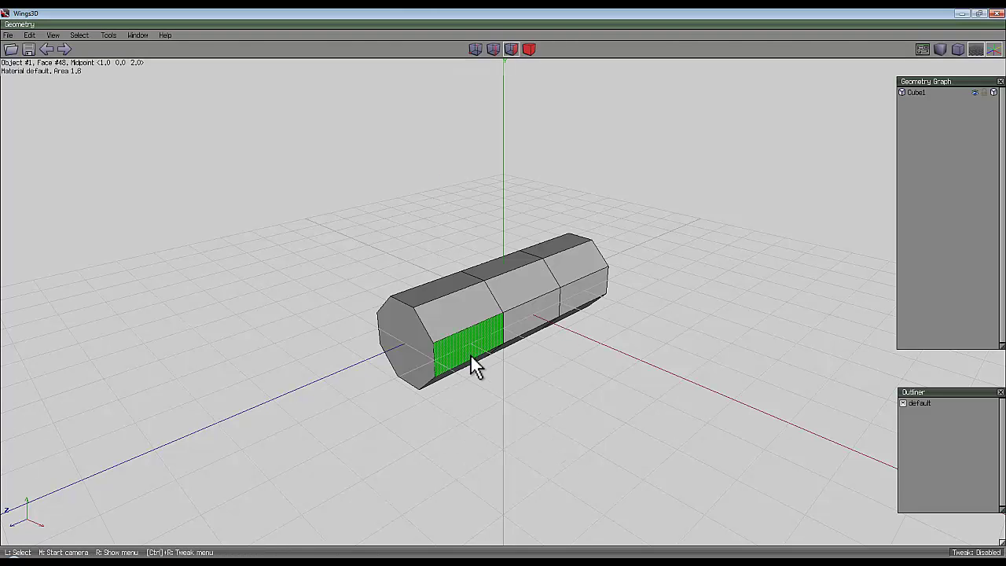
# Mirror the lengthened tube across its new pair of end faces
pyautogui.press('w')
pyautogui.click(409, 353)
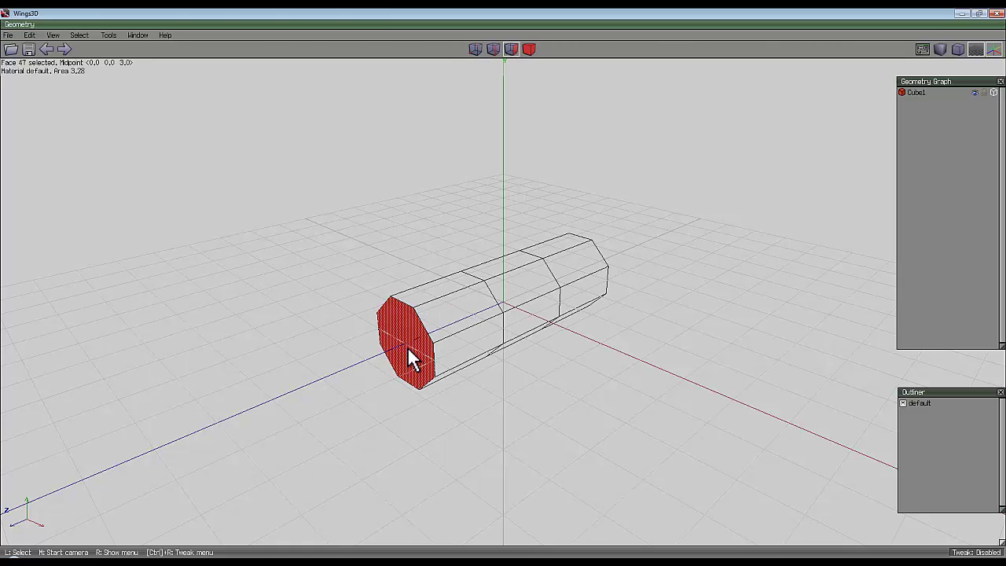
pyautogui.press('i')
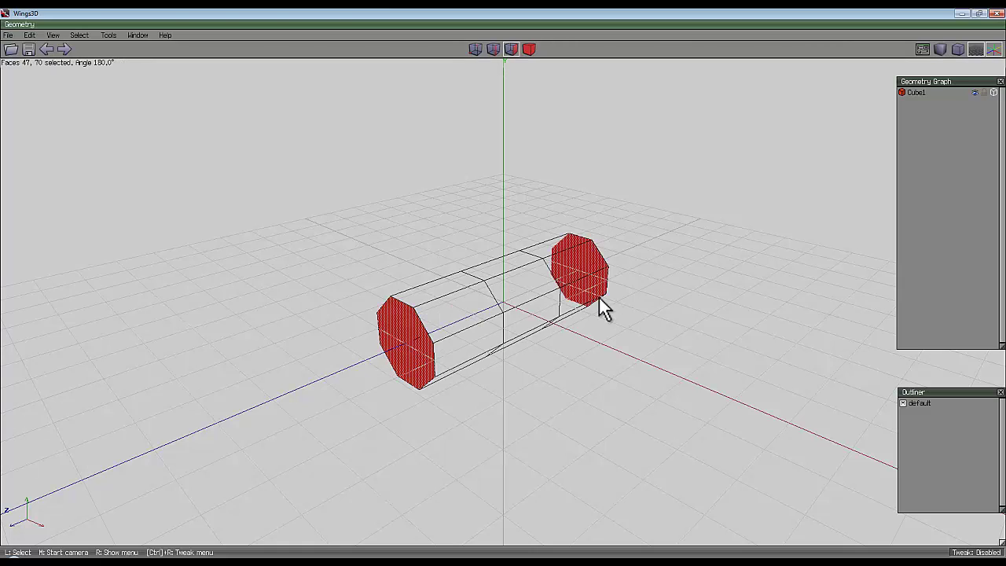
pyautogui.rightClick(474, 147)
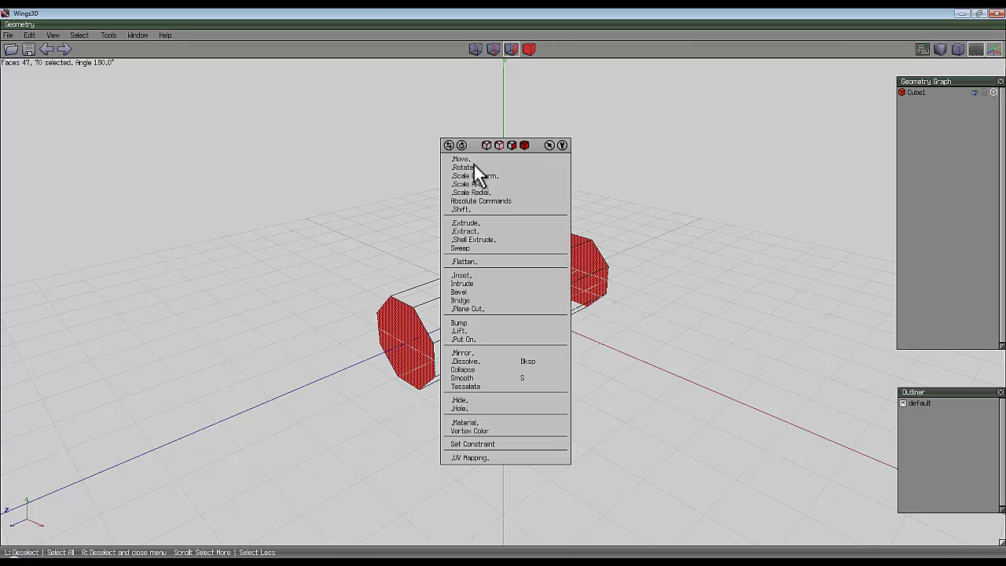
pyautogui.click(476, 355)
# Select the tube body and convert to all 80 of its vertices
pyautogui.press('w')
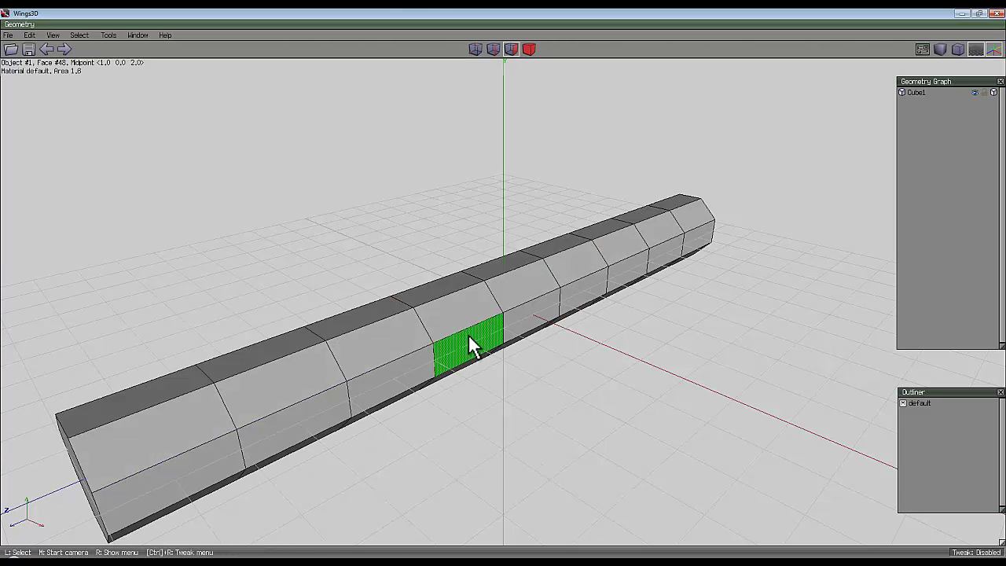
pyautogui.middleClick(453, 286)
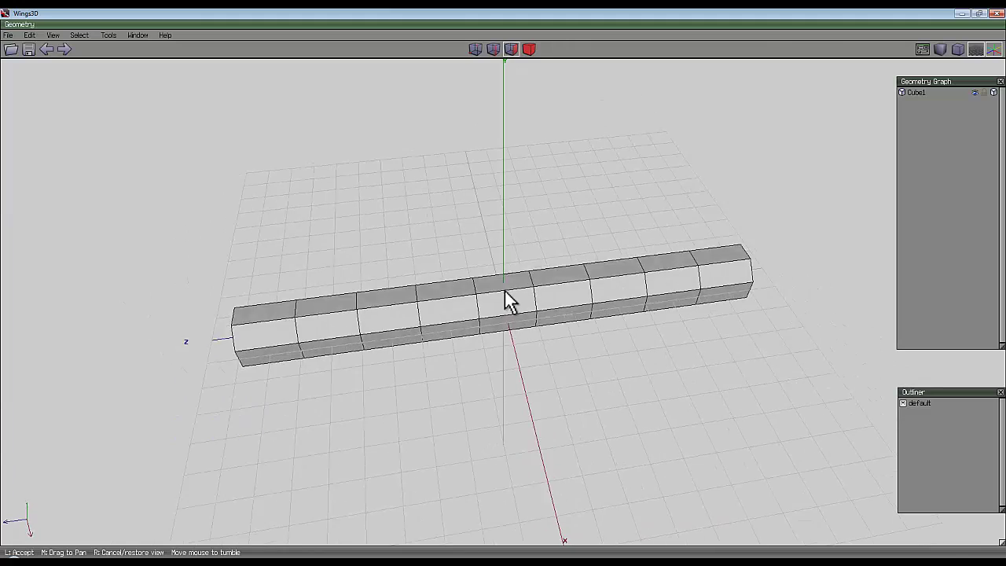
pyautogui.click(550, 327)
pyautogui.click(529, 49)
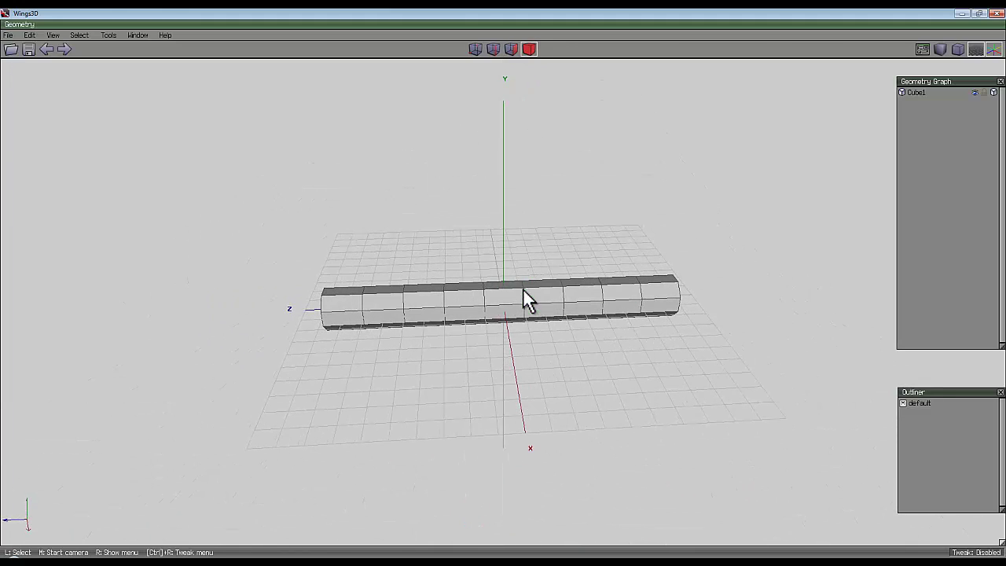
pyautogui.click(524, 287)
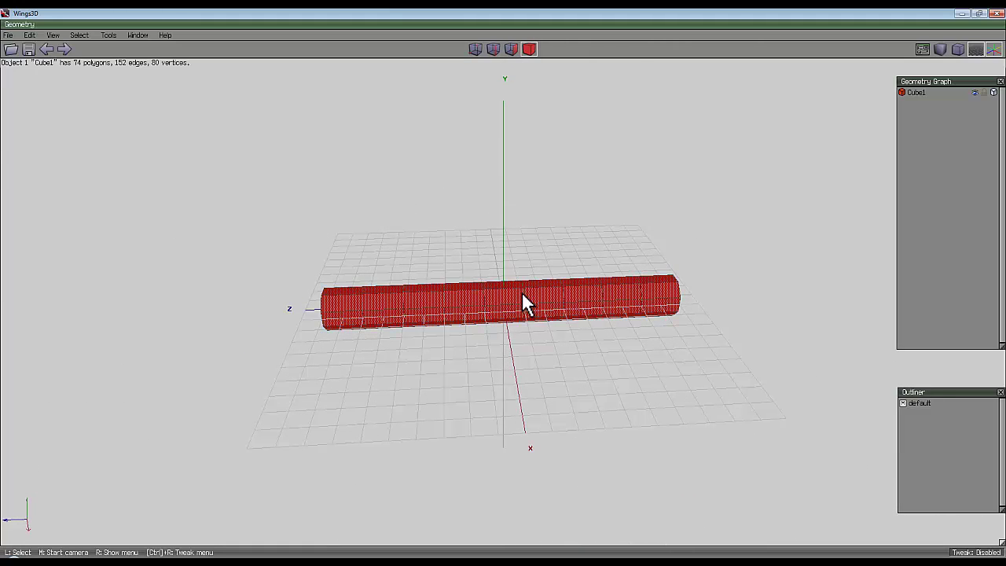
pyautogui.click(475, 49)
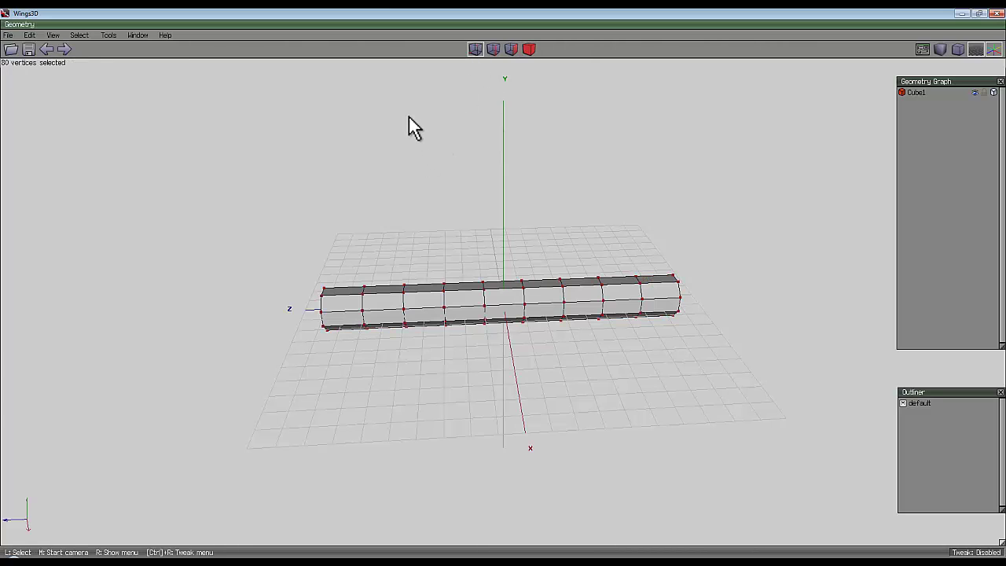
# Taper the vertices along Z so the tube narrows from a wide end to a tip
pyautogui.rightClick(409, 118)
pyautogui.click(411, 303)
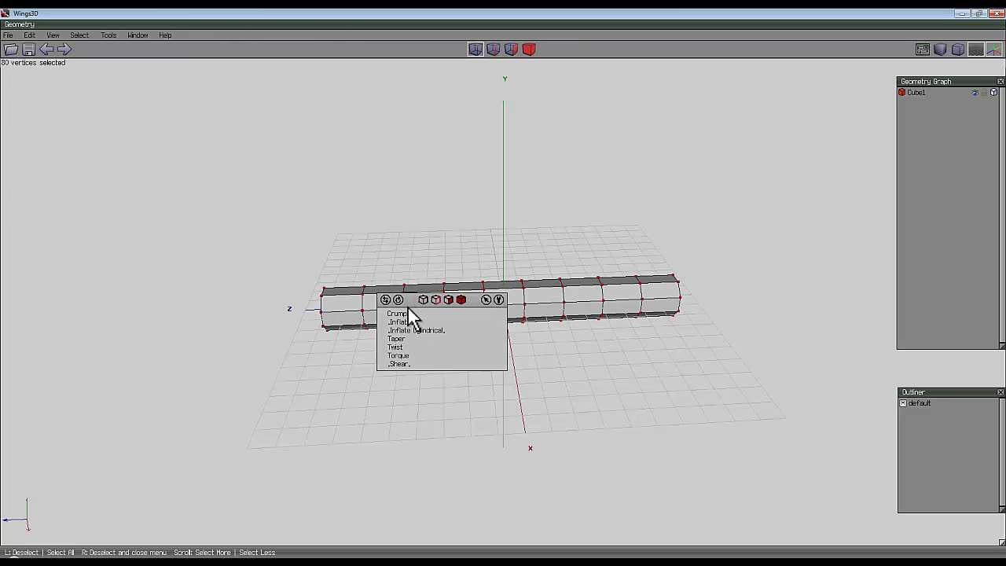
pyautogui.click(402, 339)
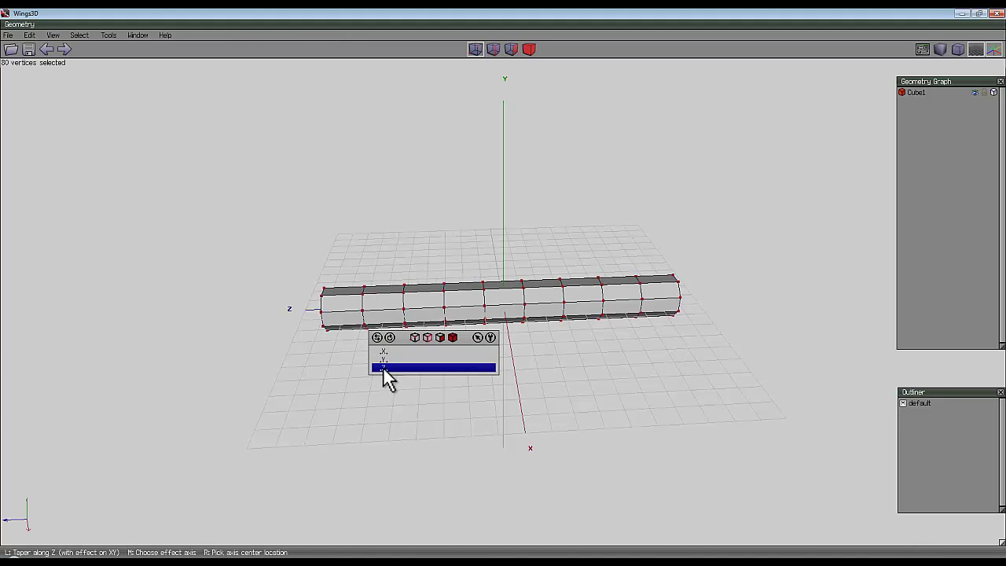
pyautogui.click(384, 368)
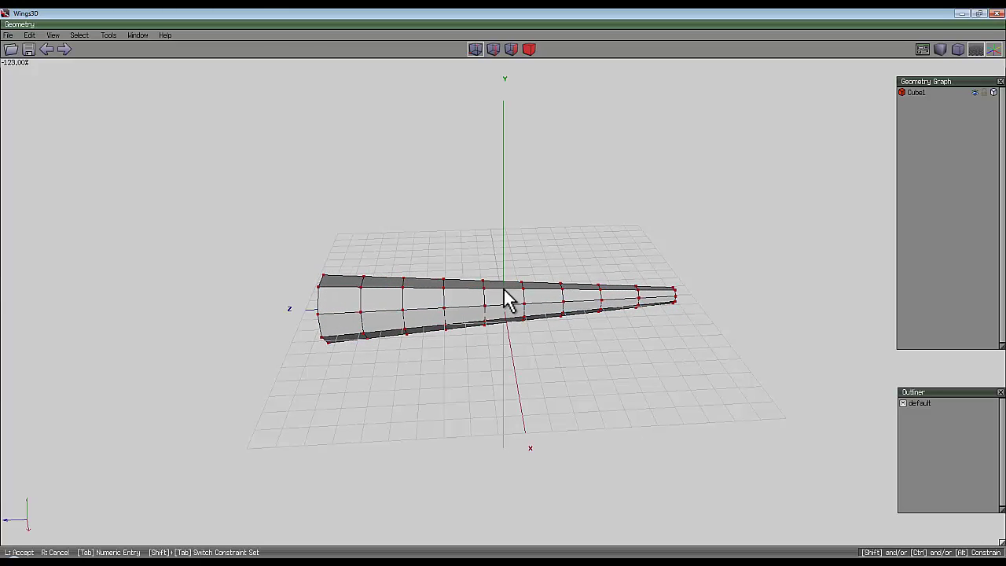
pyautogui.click(507, 299)
pyautogui.middleClick(507, 297)
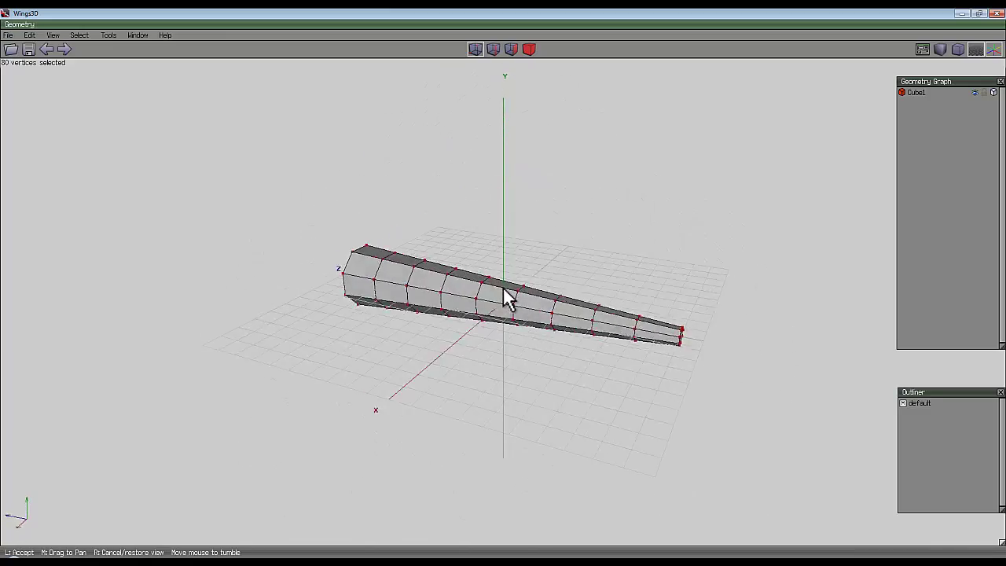
pyautogui.click(507, 298)
# Start a vertex Bend with the middle face as rod centre and thick end face as rod top
pyautogui.rightClick(505, 93)
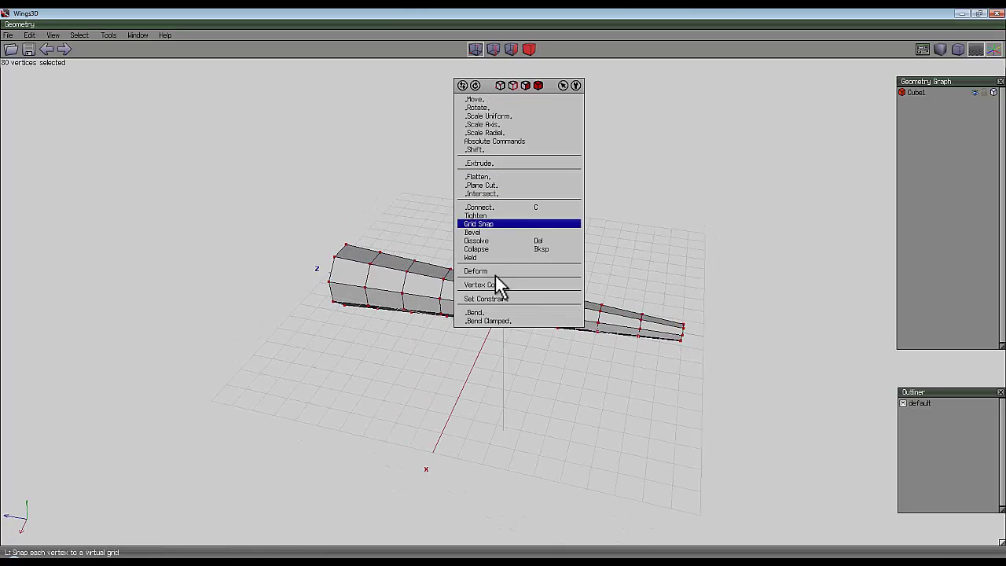
pyautogui.click(487, 310)
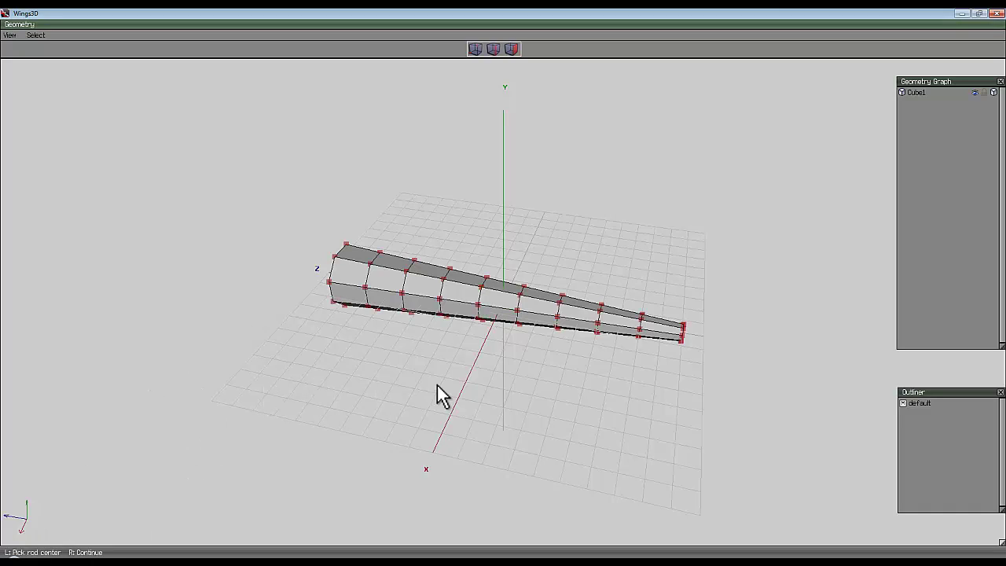
pyautogui.click(508, 322)
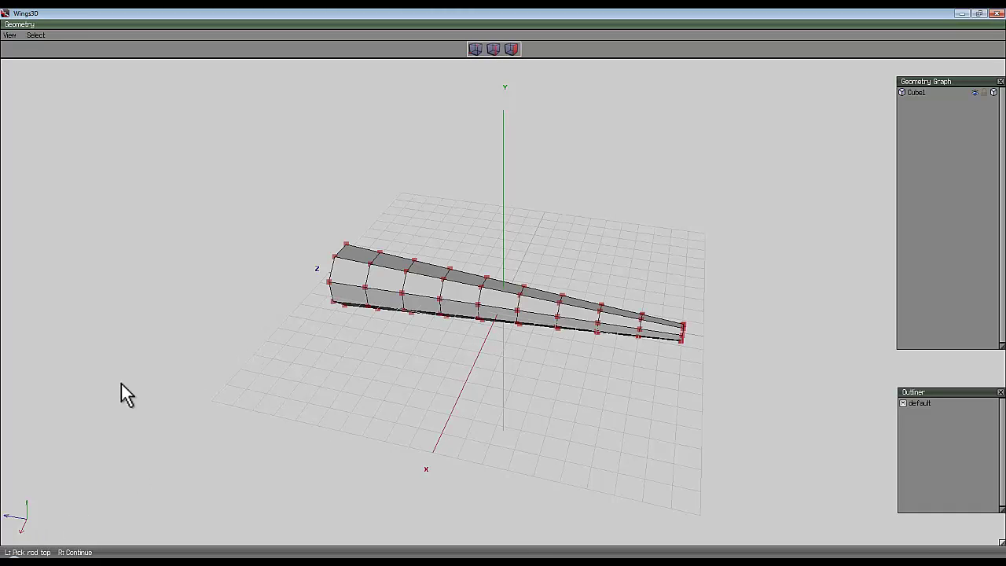
pyautogui.moveTo(223, 252); pyautogui.dragTo(369, 365, button='middle')
pyautogui.click(421, 367)
pyautogui.rightClick(450, 218)
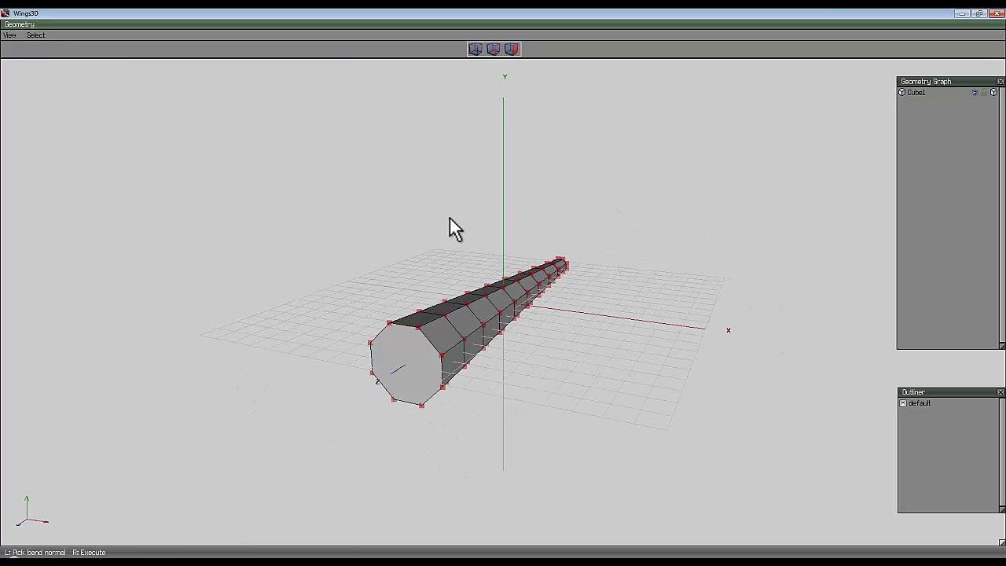
pyautogui.middleClick(337, 270)
pyautogui.moveTo(503, 289)
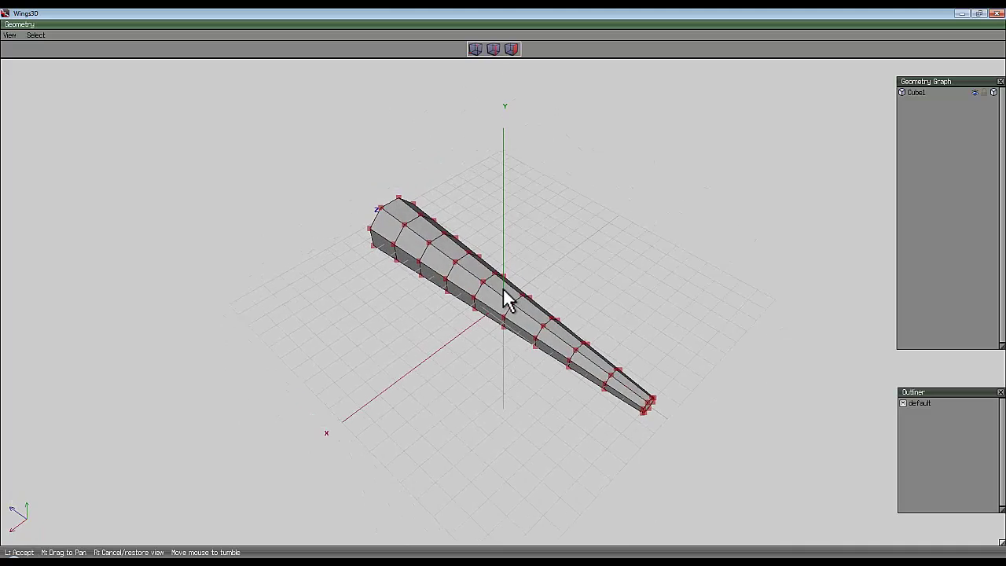
pyautogui.click(503, 288)
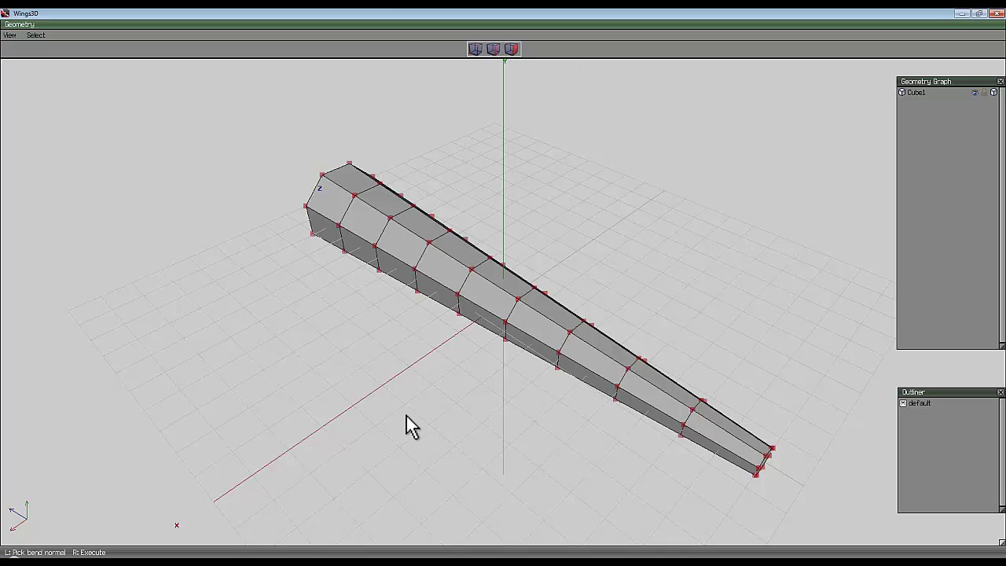
# Set the bend direction between two tube edges and execute the bend
pyautogui.click(515, 284)
pyautogui.middleClick(537, 251)
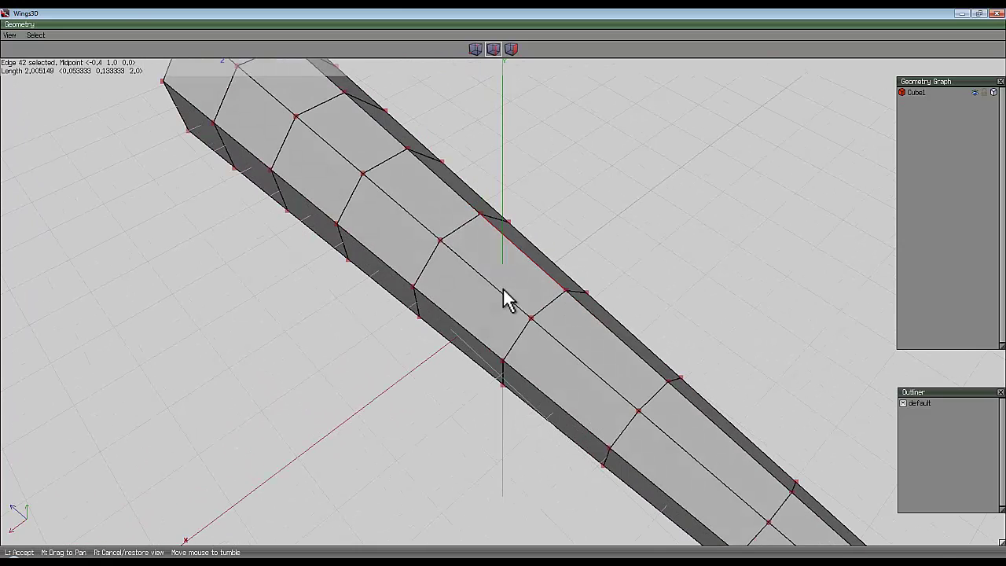
pyautogui.click(503, 288)
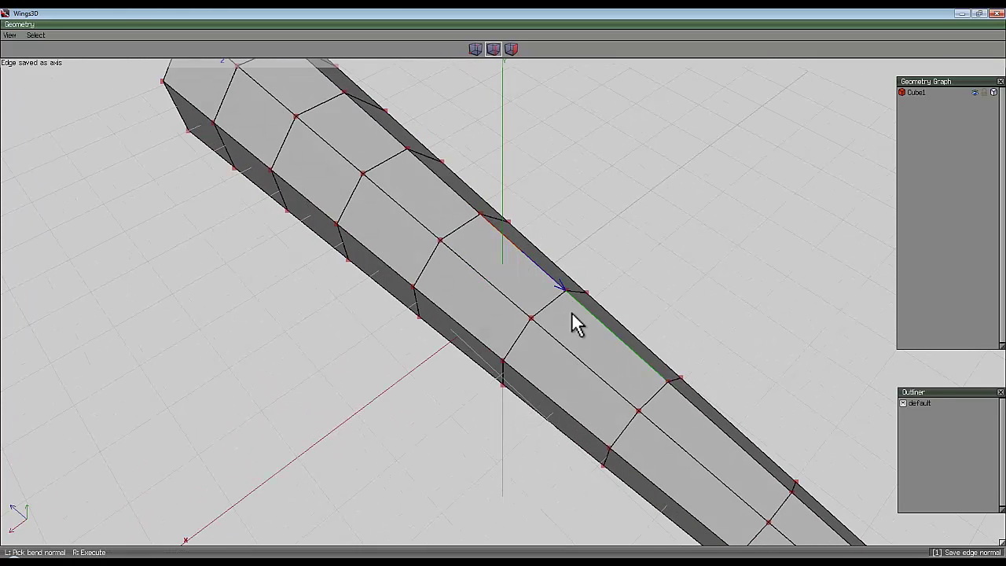
pyautogui.click(489, 284)
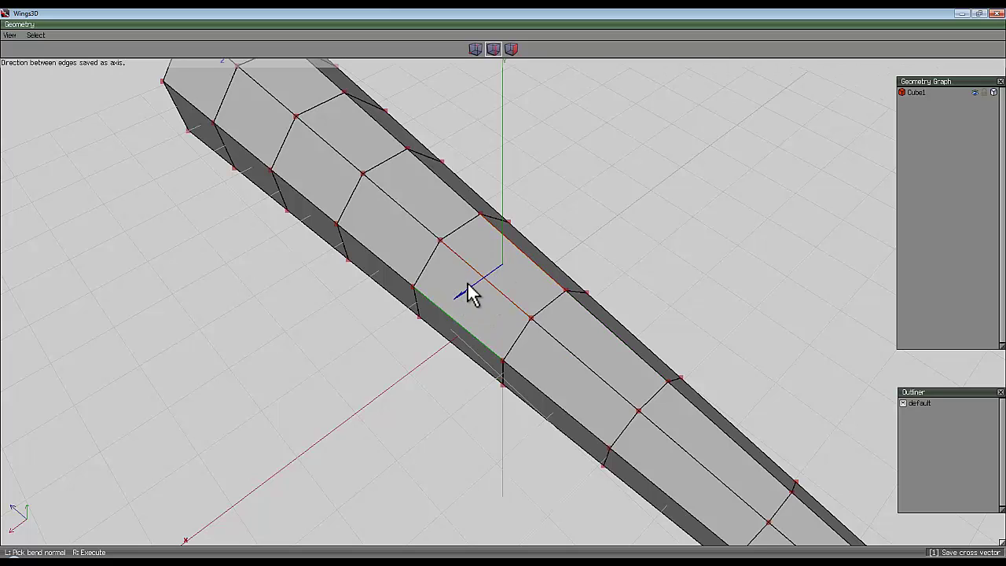
pyautogui.moveTo(616, 193)
pyautogui.mouseDown(button='middle')
pyautogui.moveTo(506, 299)
pyautogui.moveTo(621, 202)
pyautogui.mouseUp(button='middle')
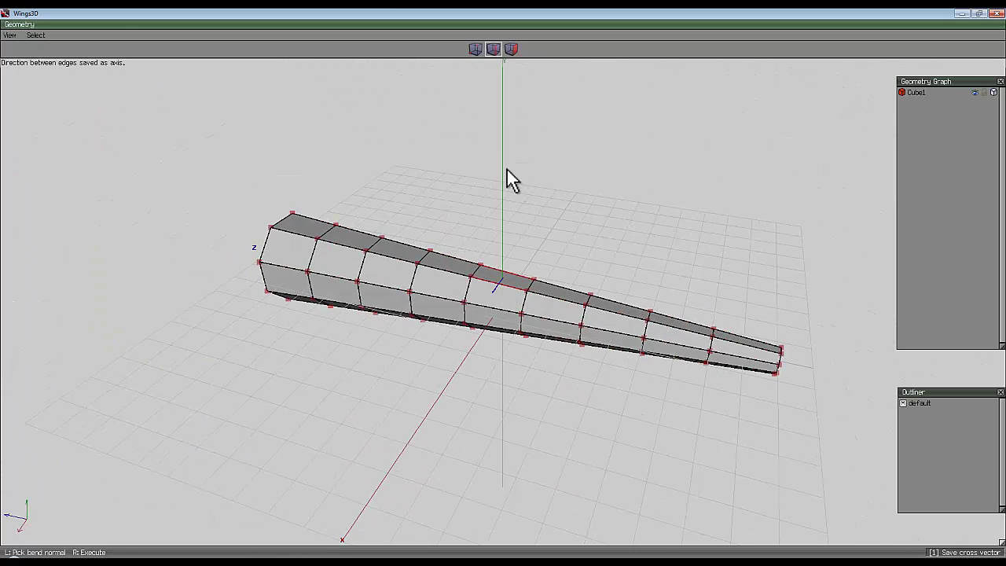
pyautogui.rightClick(506, 299)
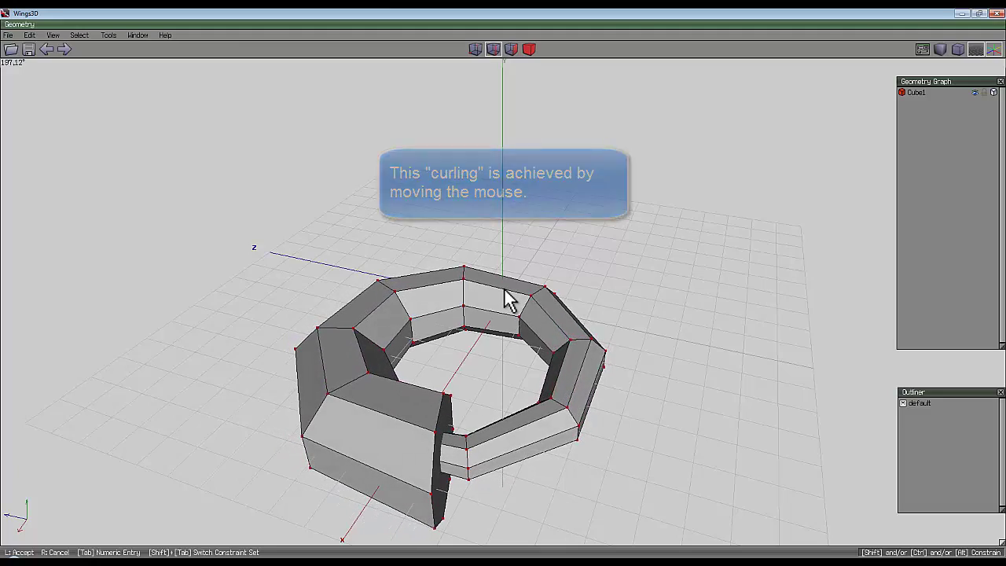
# Curl the bend into a nearly closed ring and select the whole object
pyautogui.click(505, 295)
pyautogui.middleClick(506, 295)
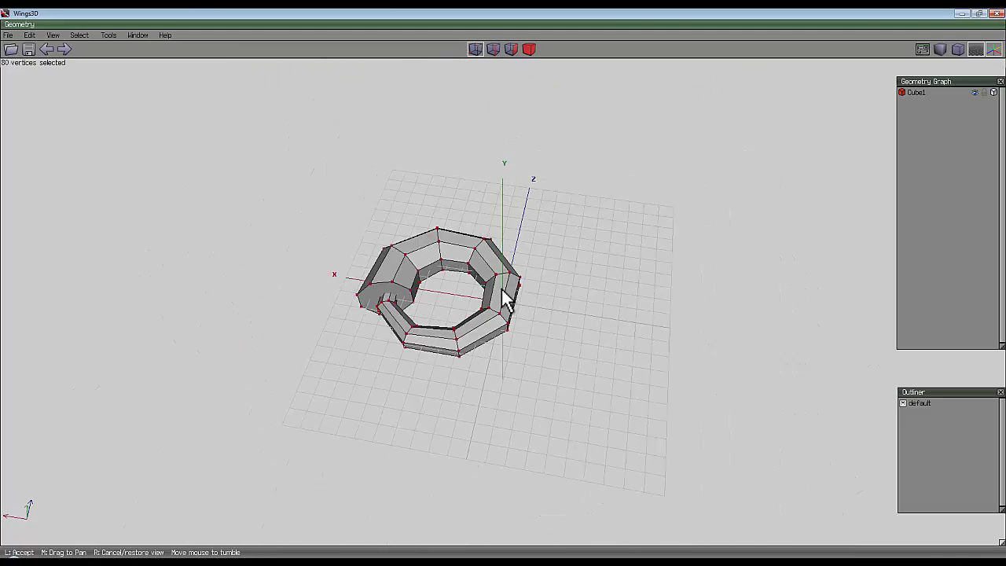
pyautogui.click(497, 189)
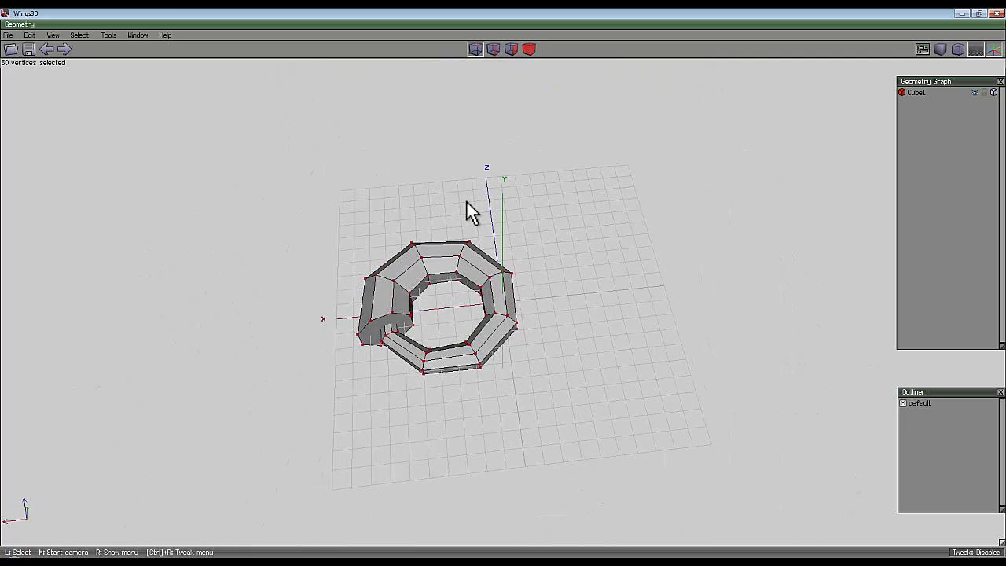
pyautogui.click(530, 49)
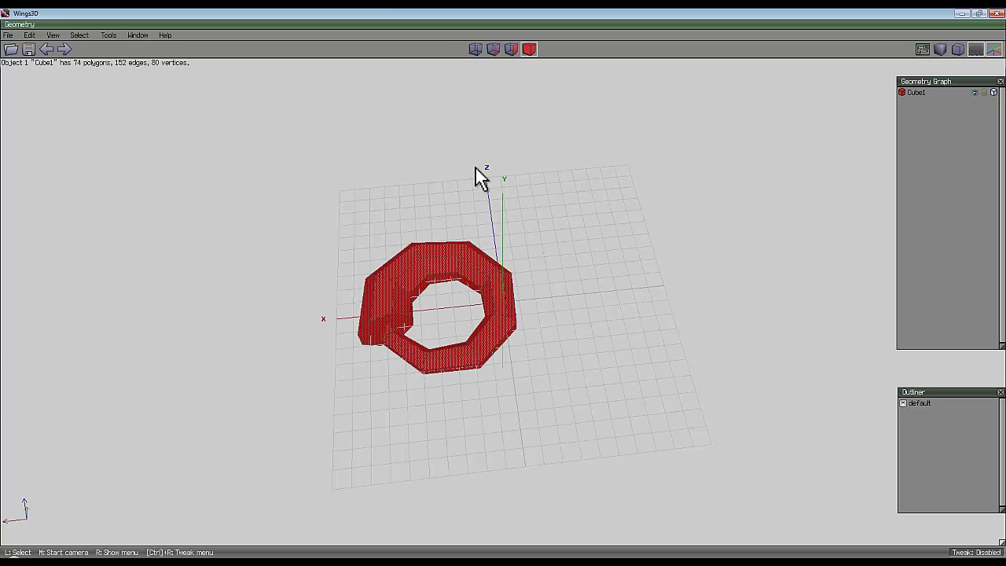
# Smooth the ring into a rounded torus and clear the selection
pyautogui.press('s')
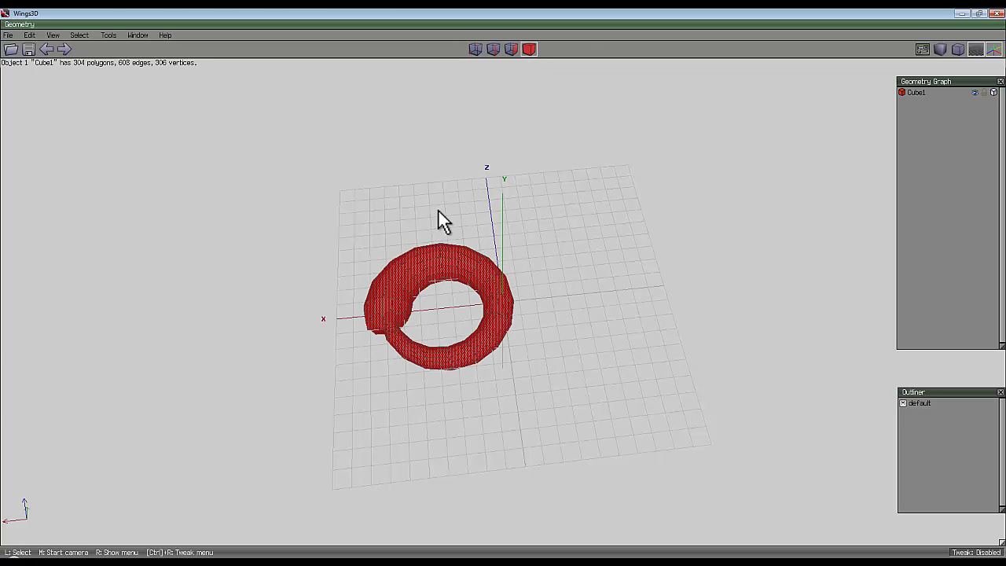
pyautogui.middleClick(415, 198)
pyautogui.scroll(3, 502, 287)
pyautogui.click(503, 287)
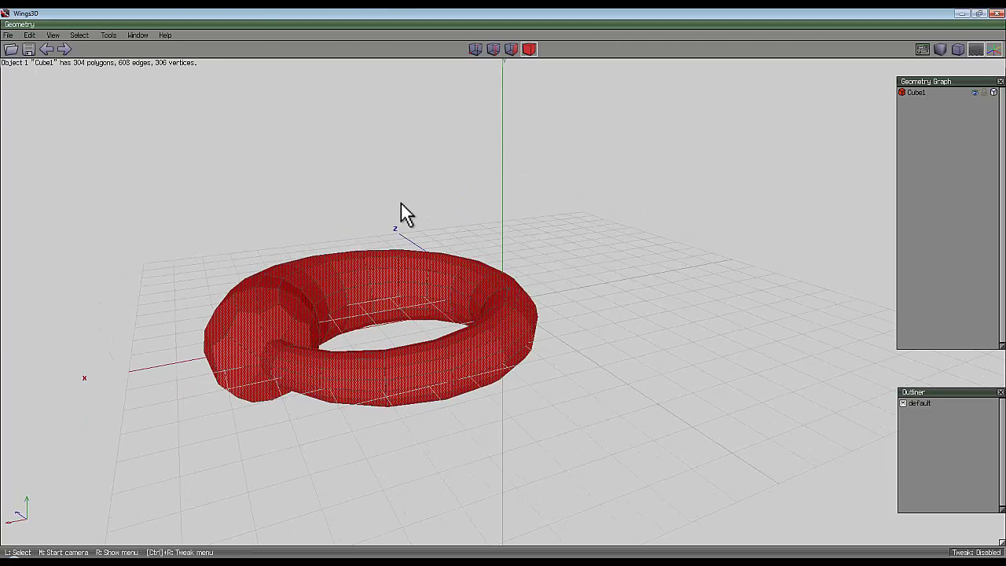
pyautogui.click(314, 388)
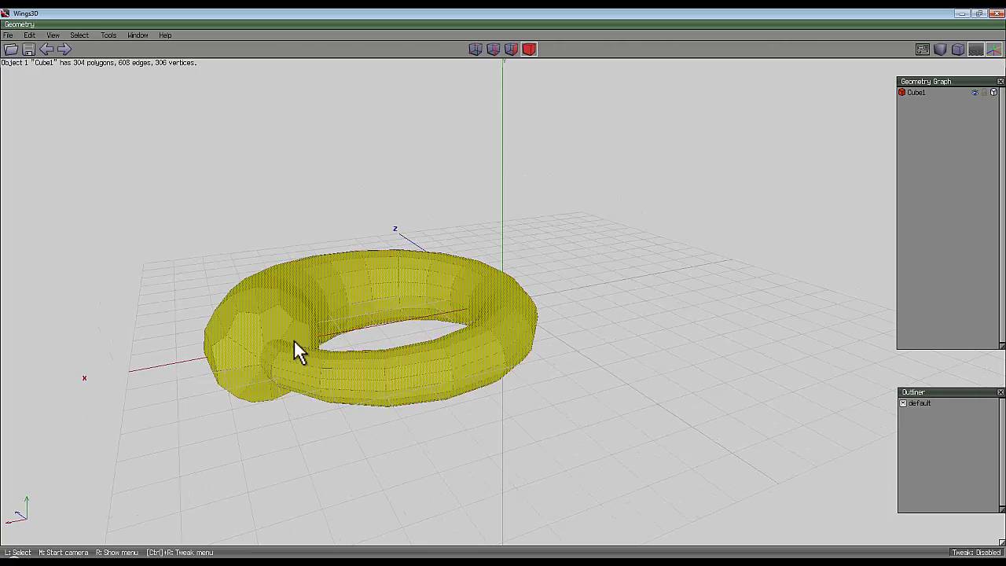
# Select the eight faces around the torus's thick end
pyautogui.press('3')
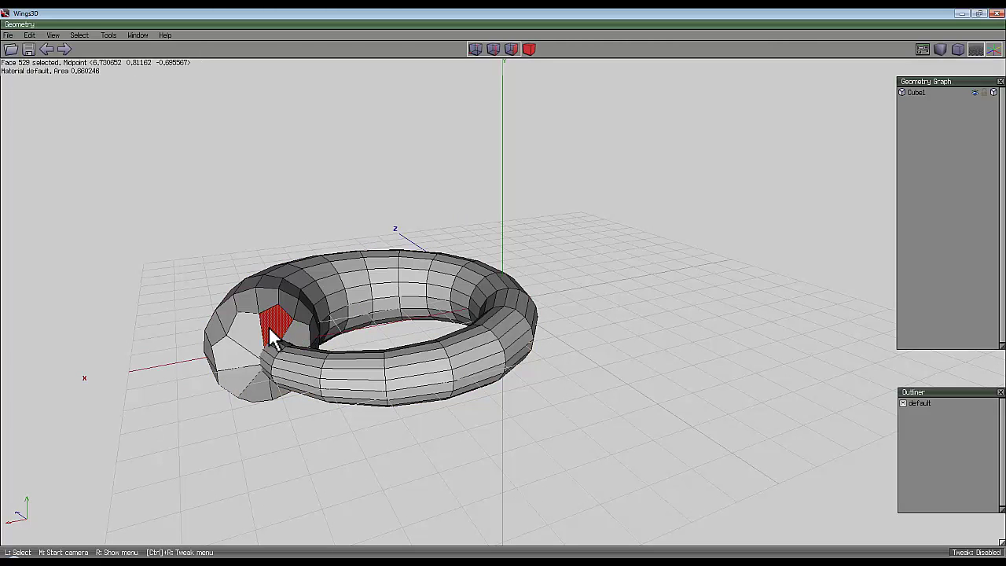
pyautogui.moveTo(269, 330); pyautogui.dragTo(253, 340)
pyautogui.click(294, 332)
pyautogui.click(236, 348)
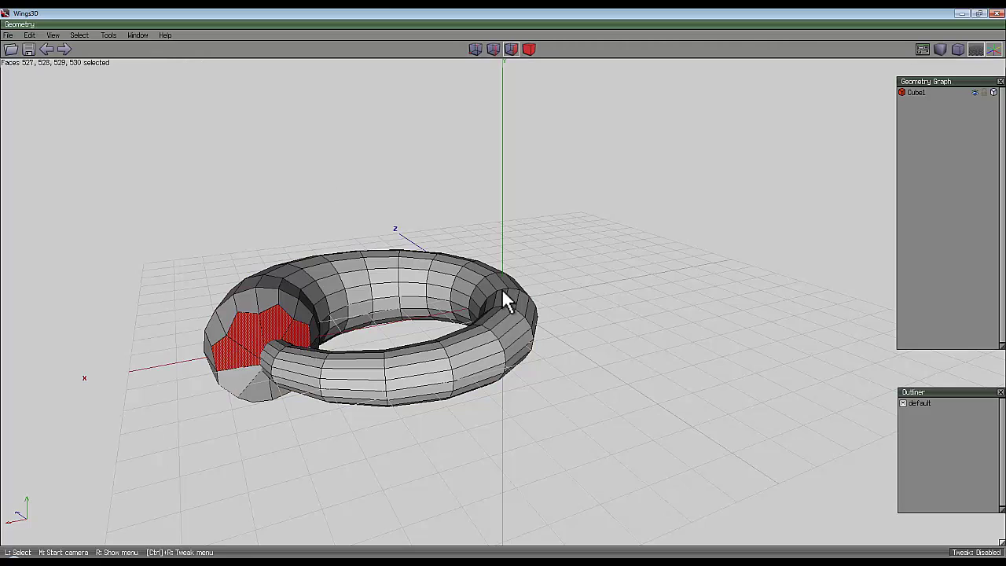
pyautogui.middleClick(503, 287)
pyautogui.click(503, 288)
pyautogui.click(320, 260)
pyautogui.click(306, 283)
pyautogui.click(274, 265)
pyautogui.click(254, 236)
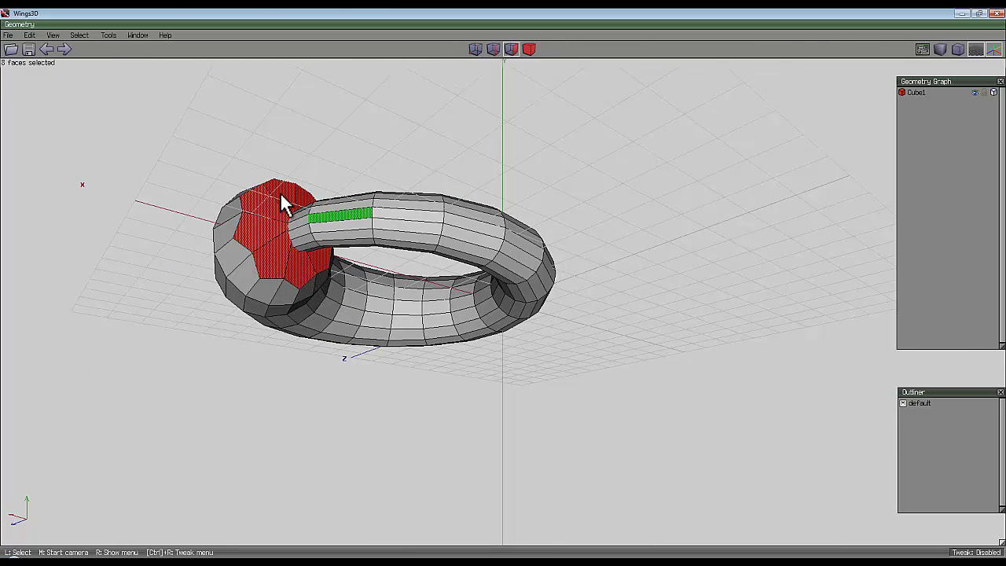
pyautogui.middleClick(422, 157)
pyautogui.click(503, 287)
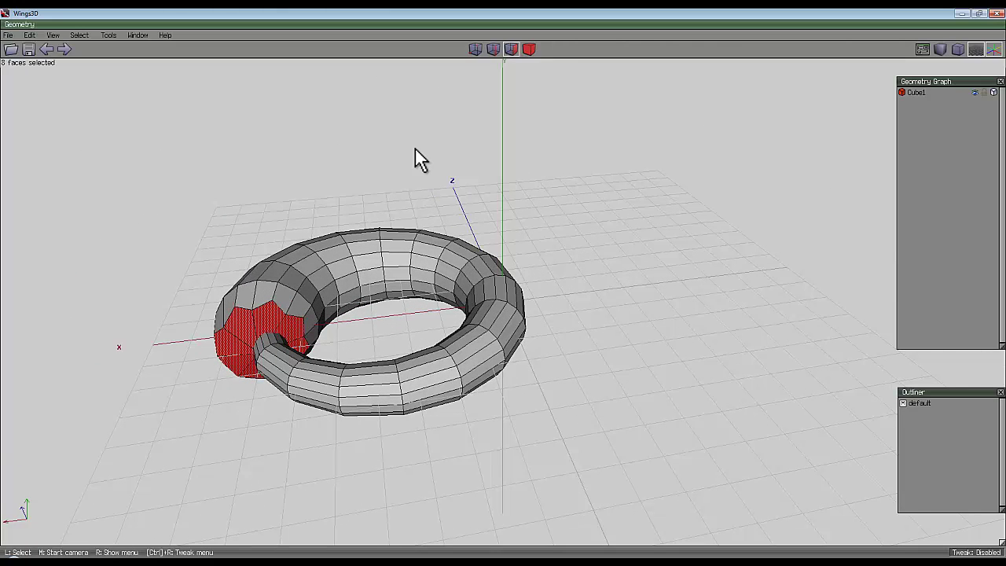
# Intrude the eight selected faces to hollow the ring's thick end
pyautogui.rightClick(388, 150)
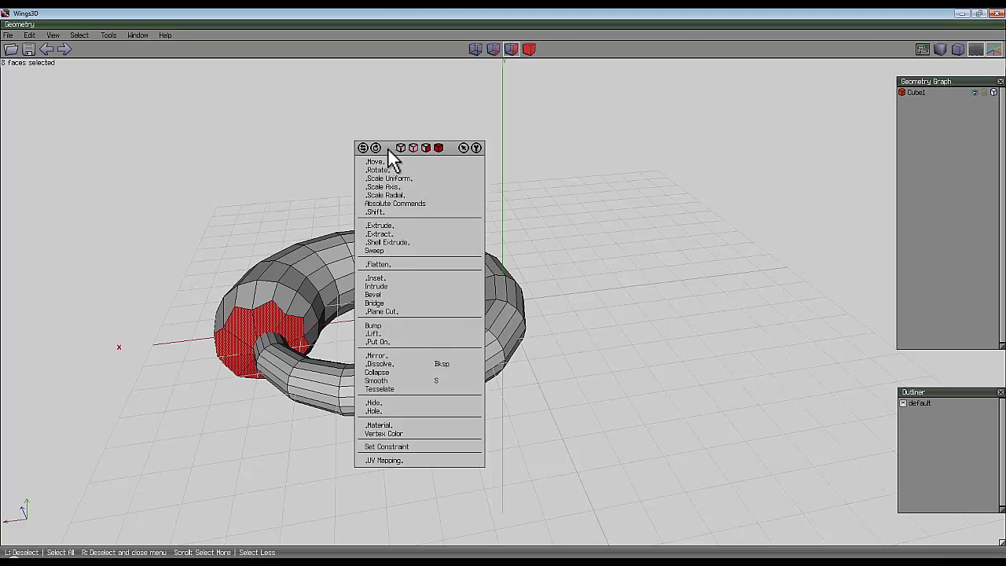
pyautogui.click(398, 287)
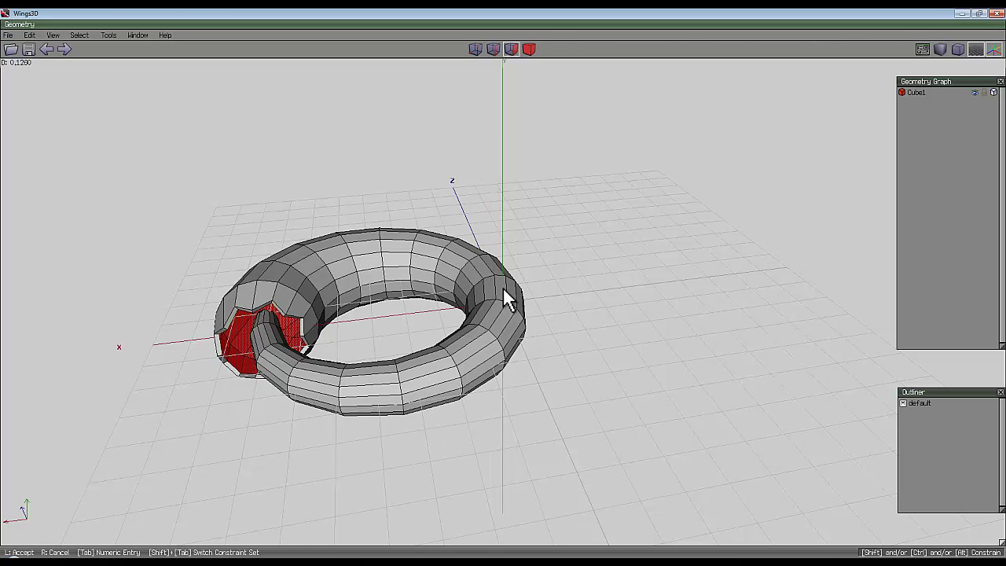
pyautogui.click(503, 289)
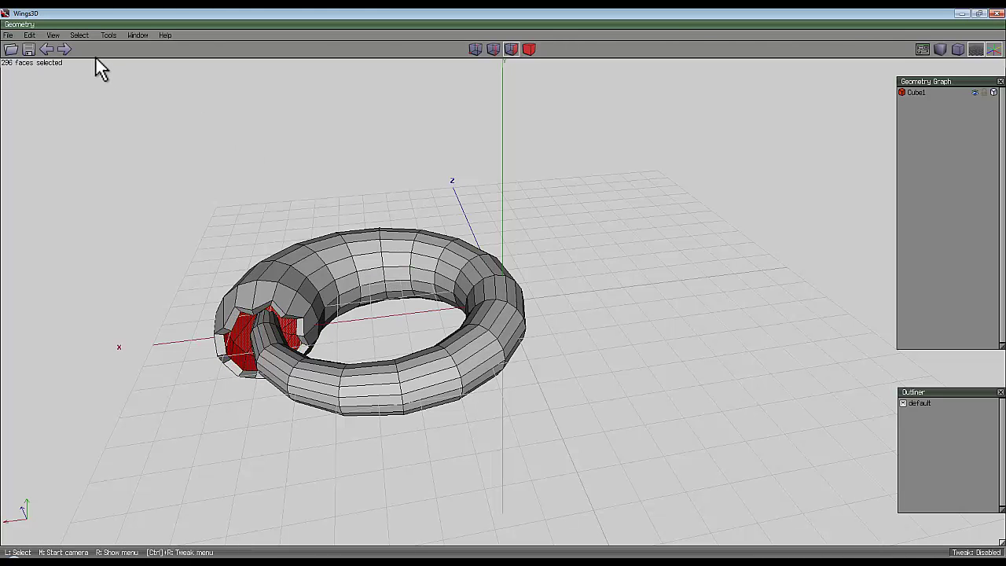
# Invert the face selection, shrink it twice, and switch to vertex mode
pyautogui.click(79, 35)
pyautogui.click(110, 172)
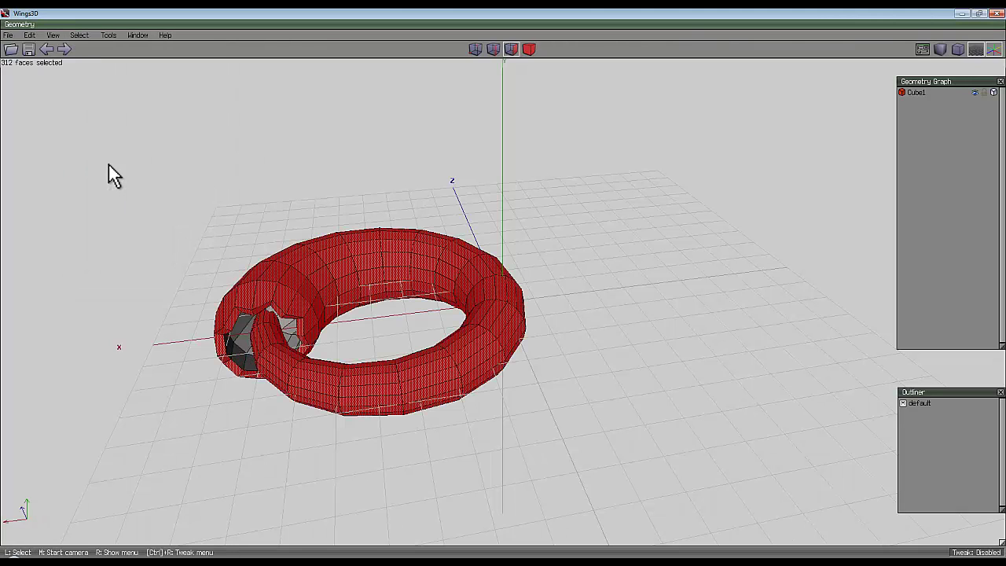
pyautogui.press('-')
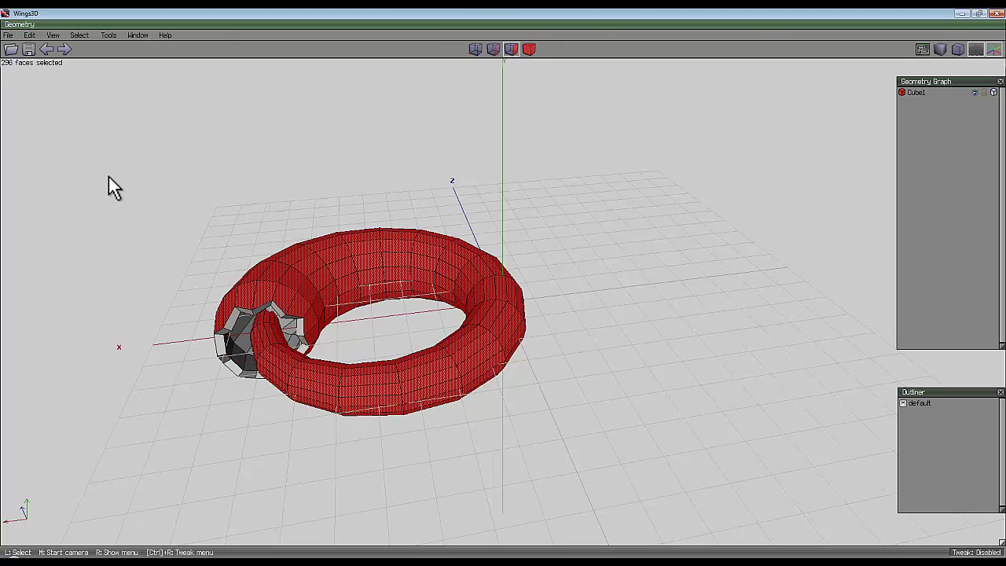
pyautogui.press('-')
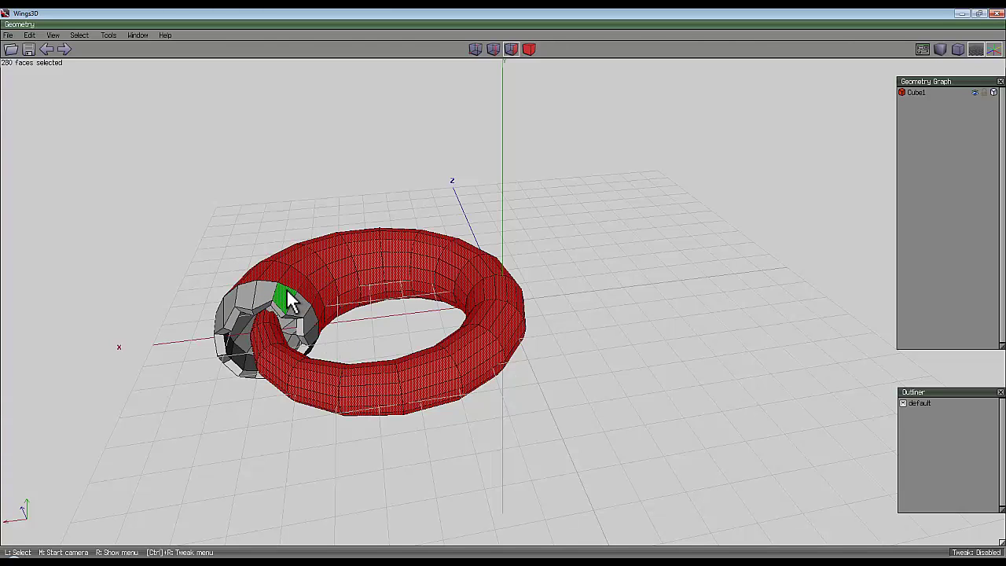
pyautogui.click(473, 48)
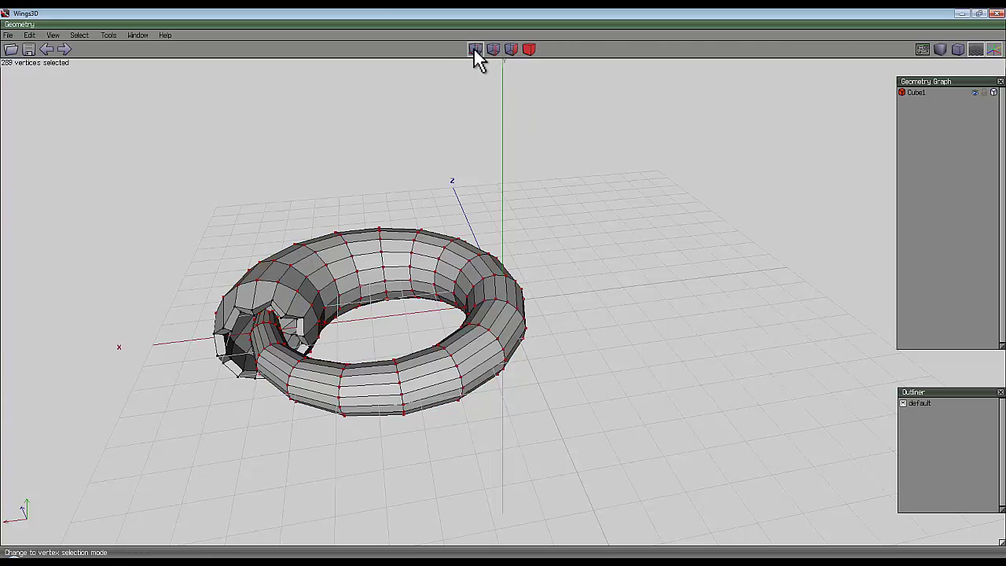
# Bevel the selected torus vertices into small faces
pyautogui.rightClick(484, 142)
pyautogui.click(476, 286)
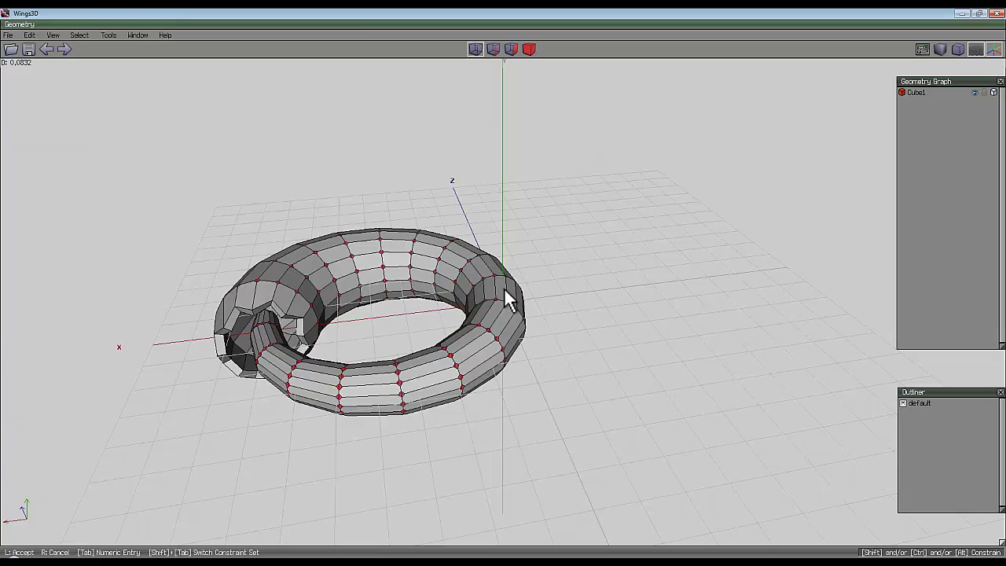
pyautogui.click(511, 297)
pyautogui.middleClick(546, 260)
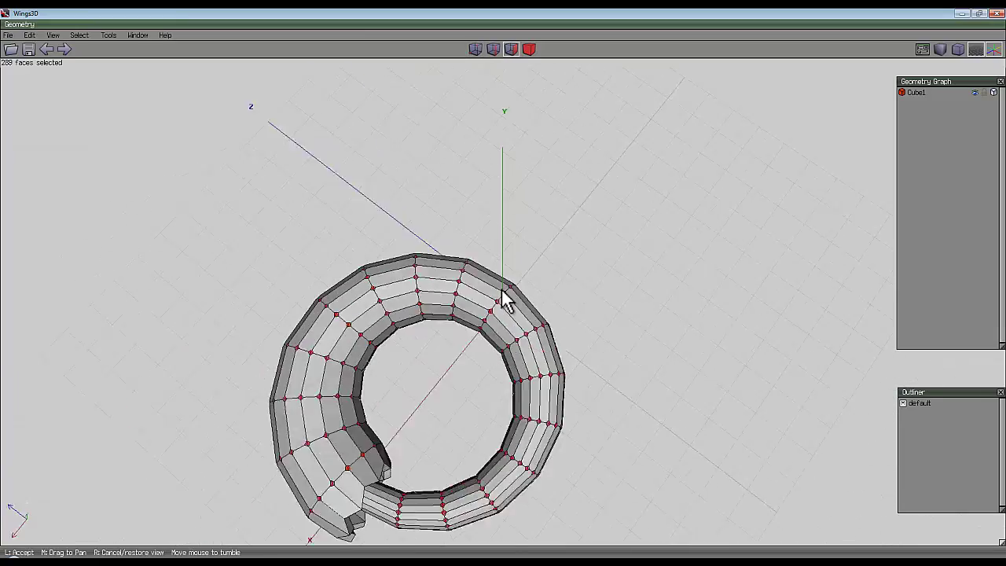
pyautogui.click(485, 470)
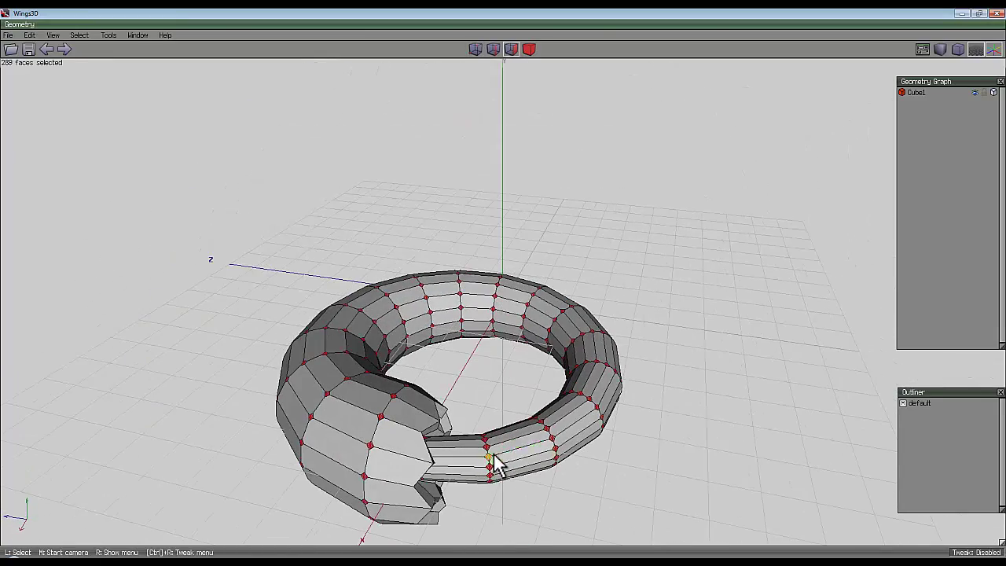
pyautogui.middleClick(612, 265)
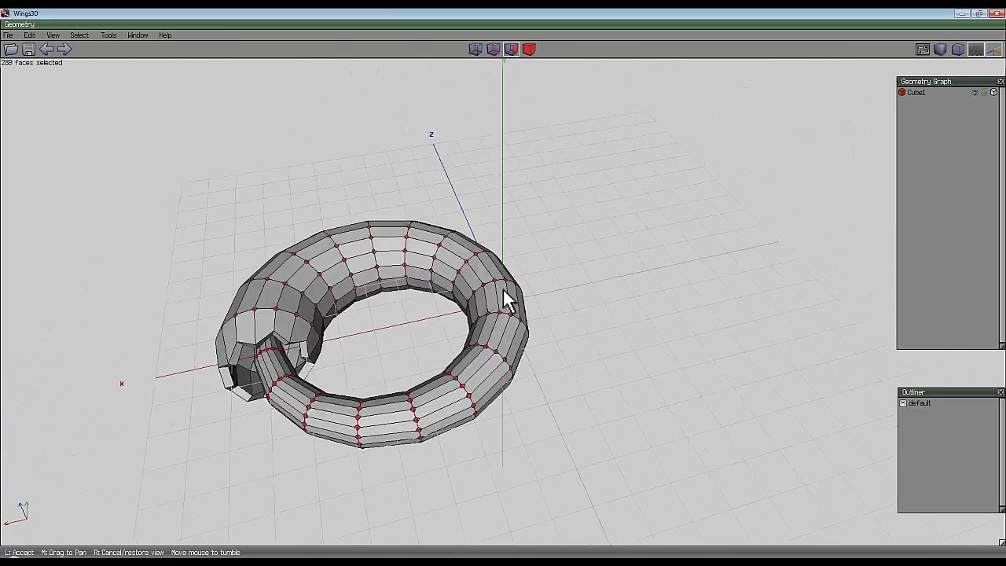
pyautogui.click(609, 230)
# Extrude the new faces along their normals twice, then grow the selection
pyautogui.rightClick(450, 188)
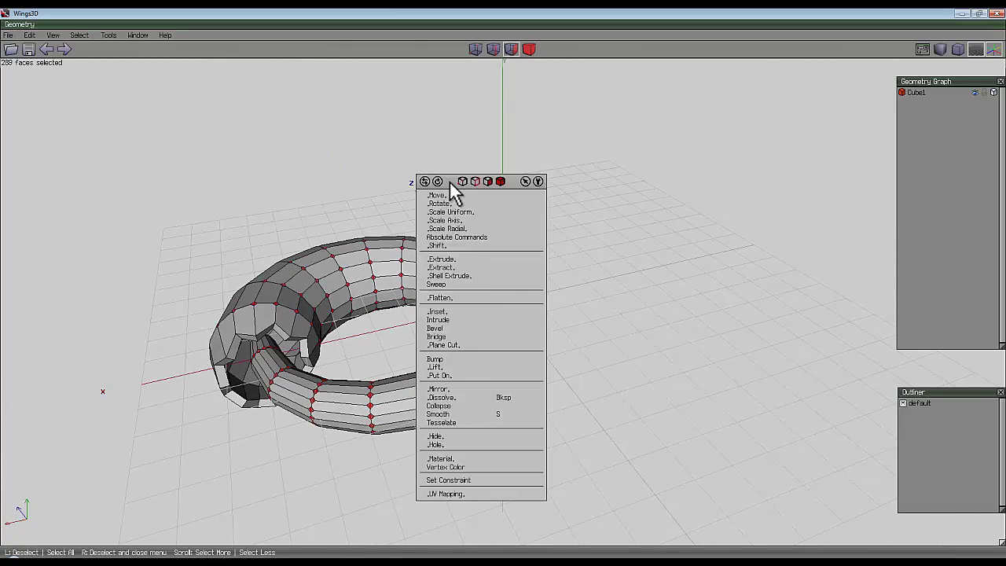
pyautogui.click(451, 259)
pyautogui.click(446, 271)
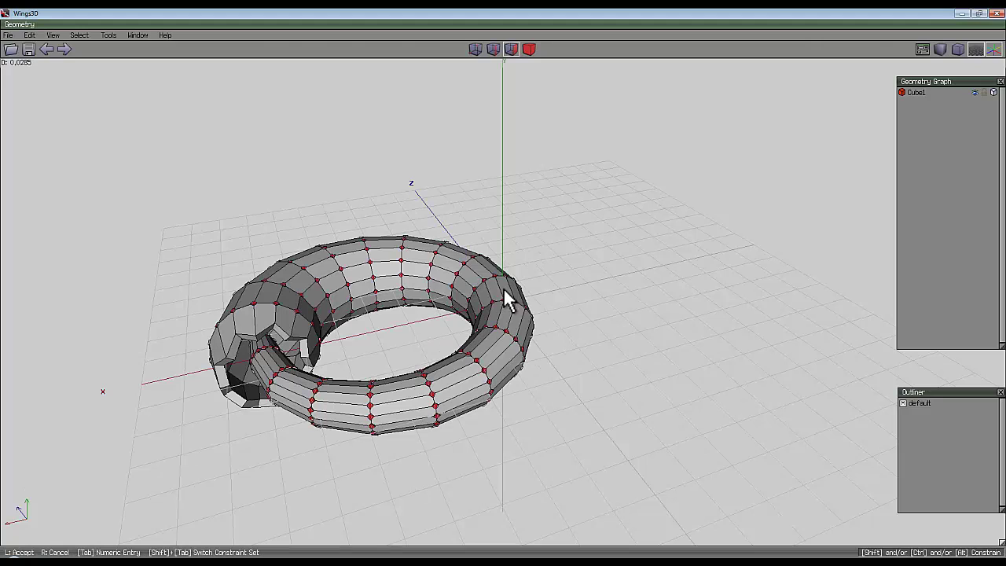
pyautogui.click(447, 273)
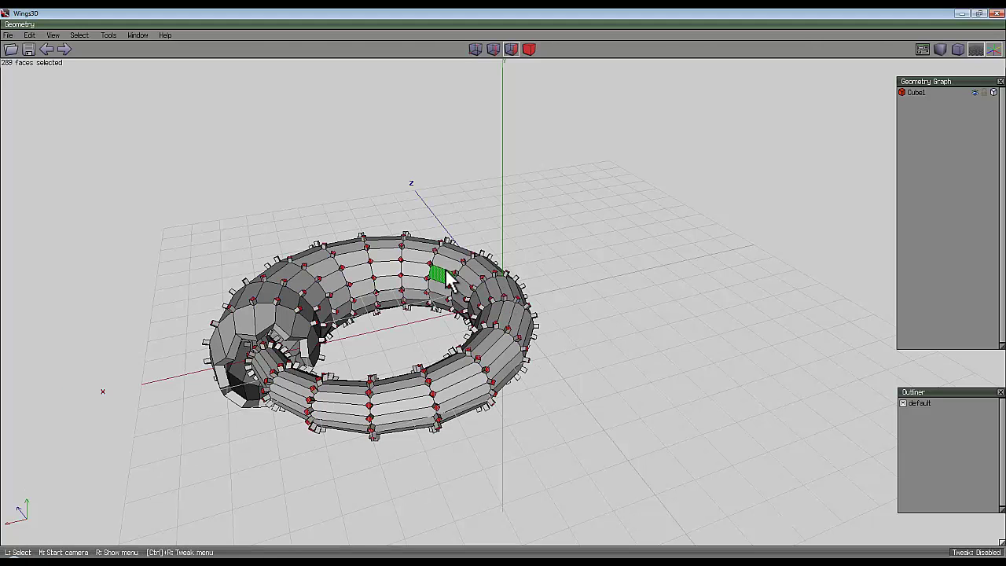
pyautogui.rightClick(548, 193)
pyautogui.click(535, 264)
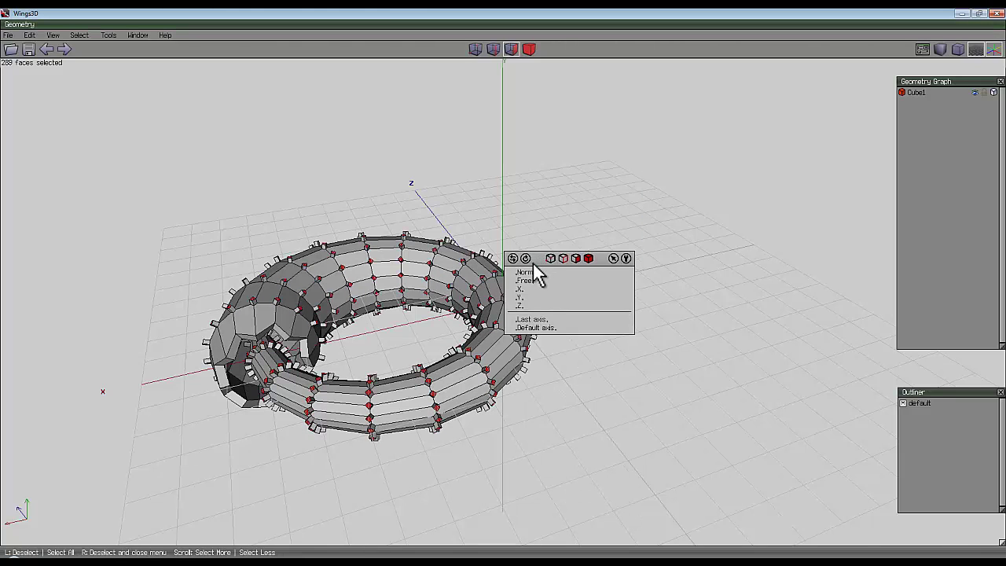
pyautogui.click(525, 275)
pyautogui.click(506, 292)
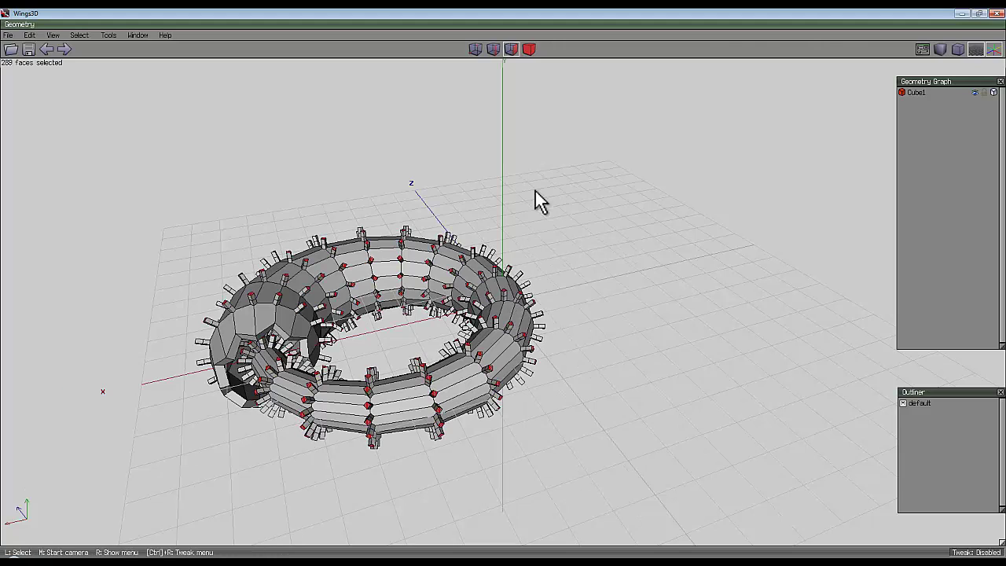
pyautogui.press('+')
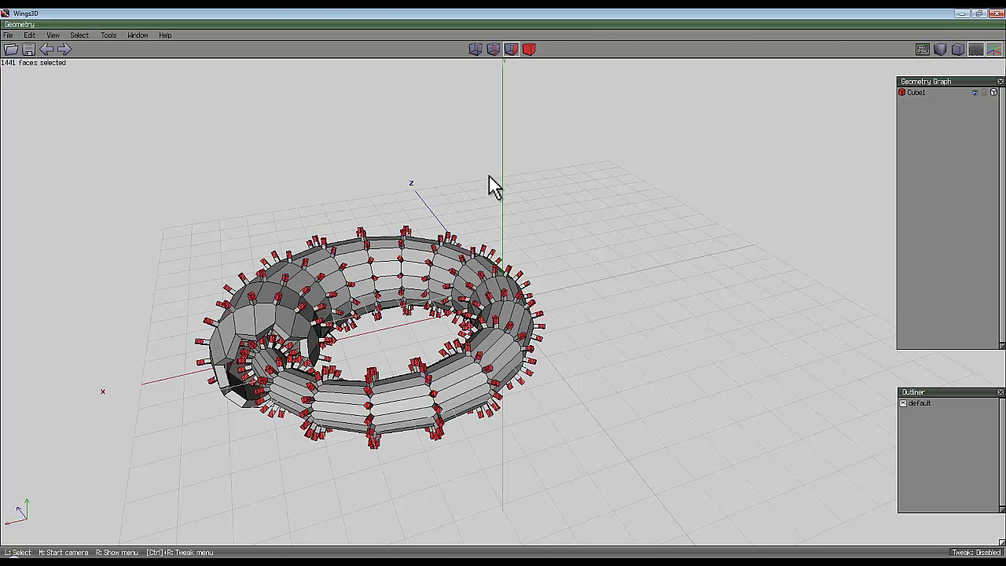
# Extrude the 1441 selected faces along their normals into chunky block scales, then shrink the selection to the tips
pyautogui.rightClick(498, 167)
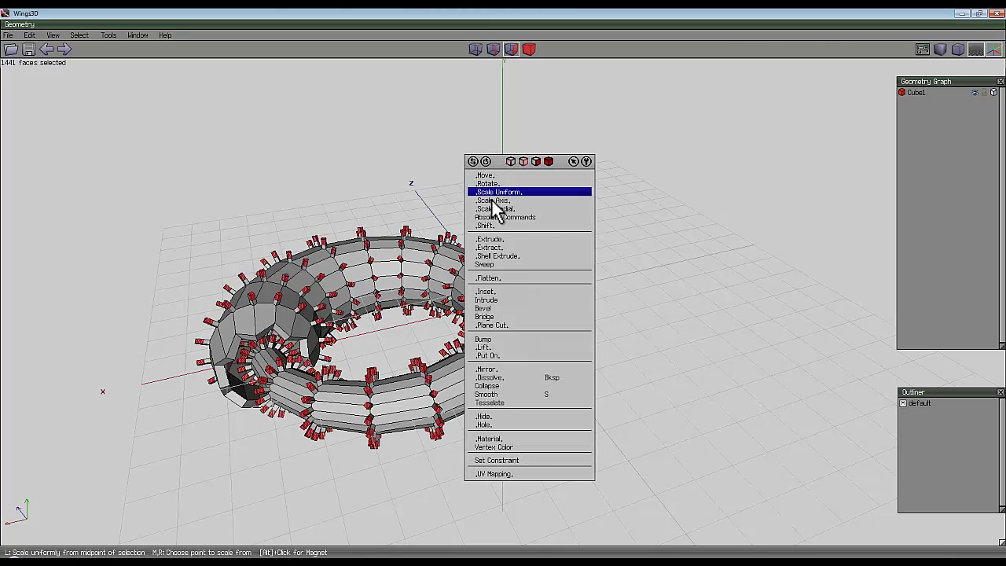
pyautogui.click(493, 241)
pyautogui.click(488, 250)
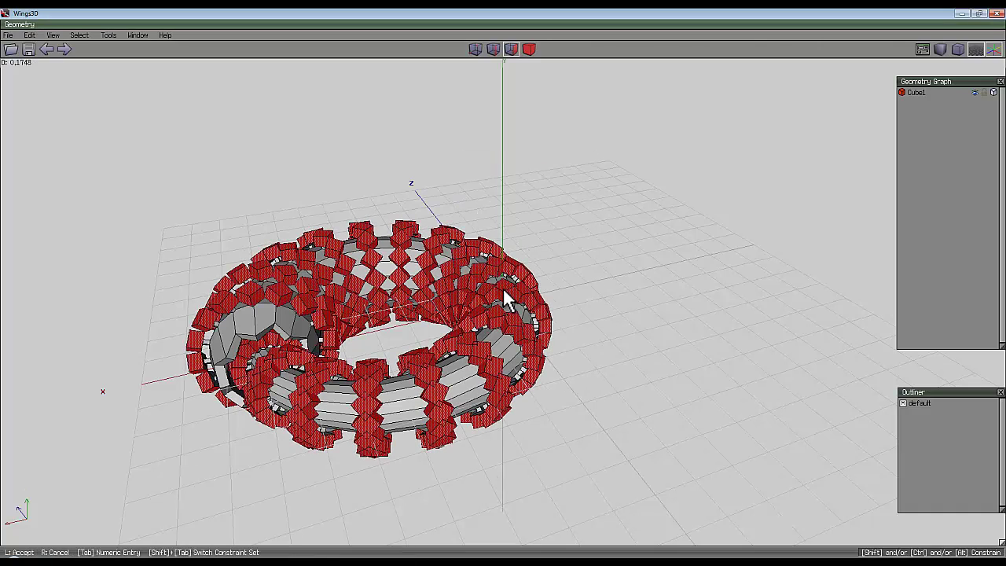
pyautogui.click(489, 176)
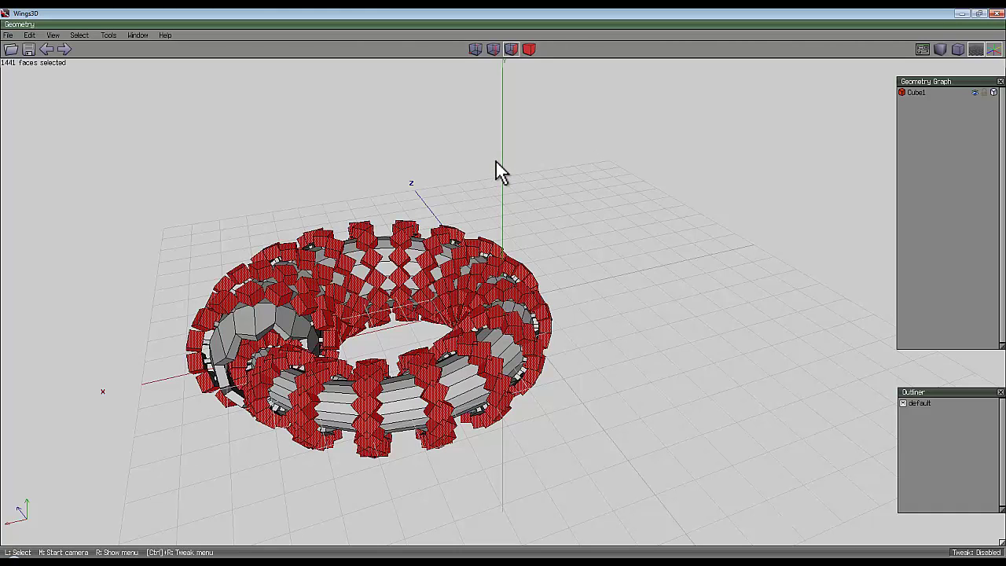
pyautogui.press('-')
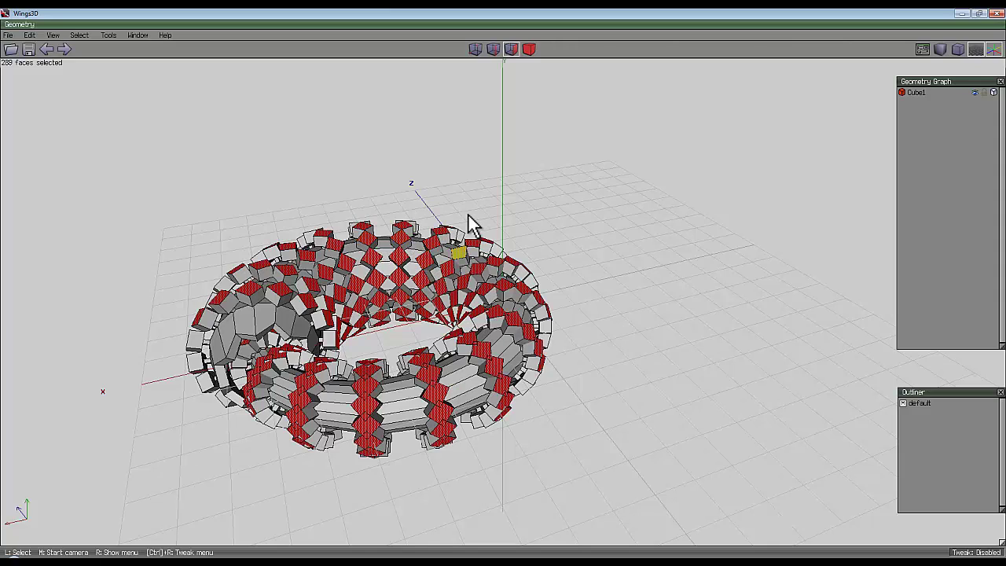
# From a top-down view, rotate the 1152 selected vertices about the Y axis by roughly -14°
pyautogui.click(475, 49)
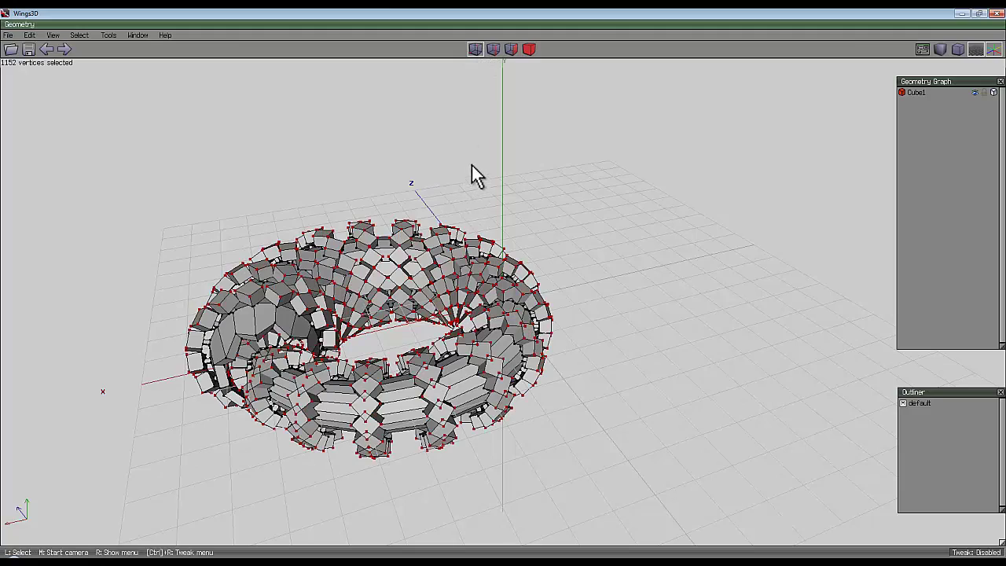
pyautogui.middleClick(496, 173)
pyautogui.click(511, 170)
pyautogui.rightClick(511, 171)
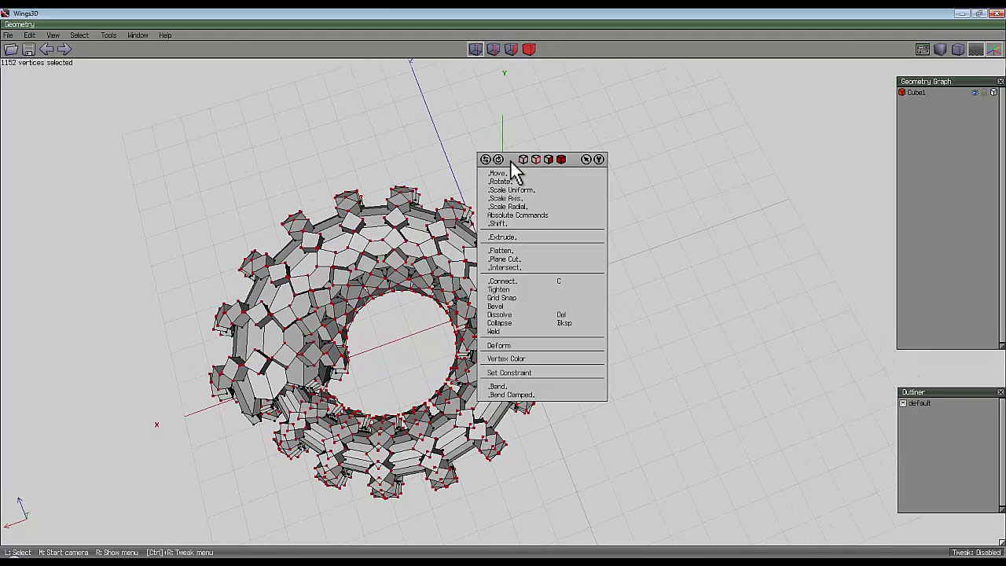
pyautogui.click(507, 182)
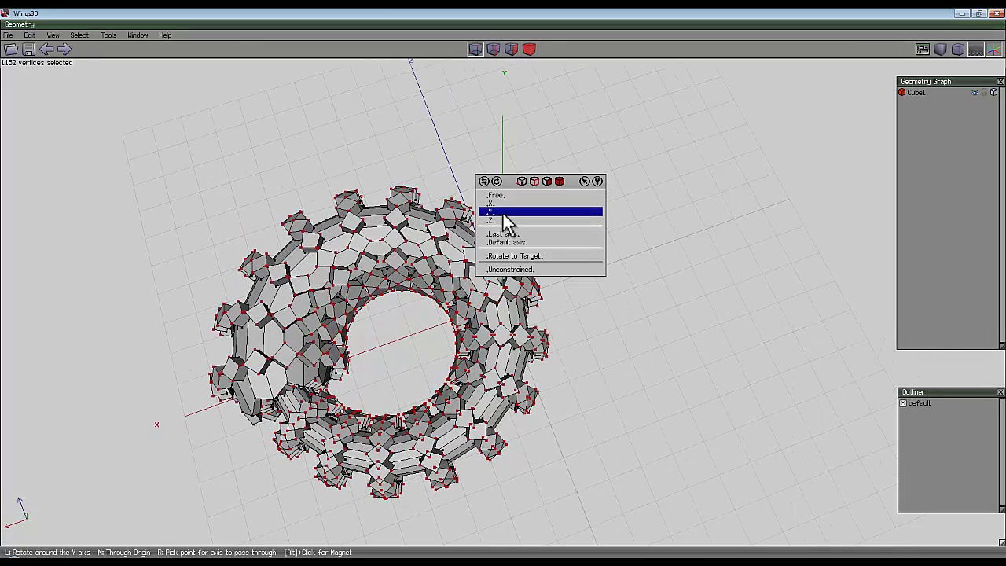
pyautogui.click(502, 212)
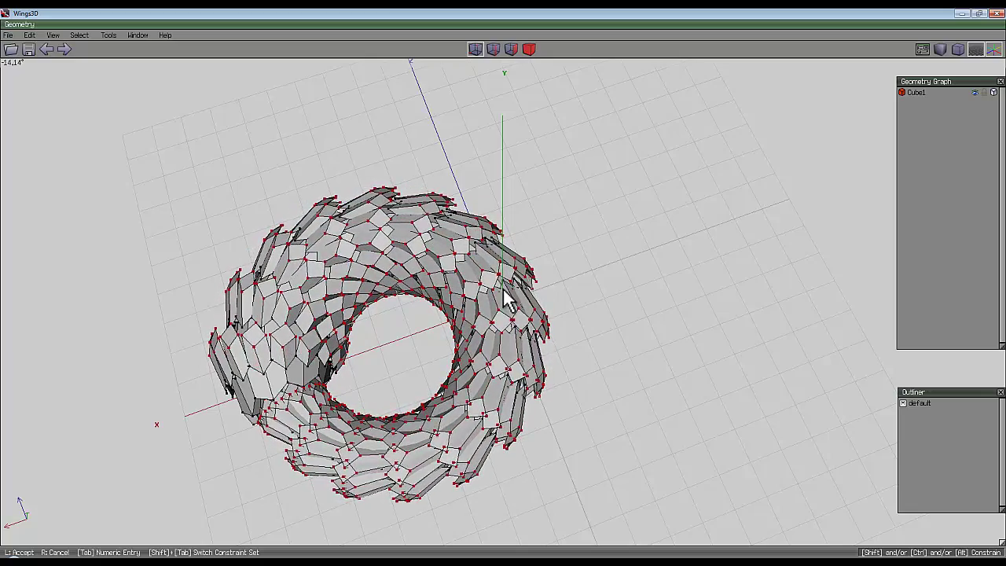
pyautogui.click(503, 288)
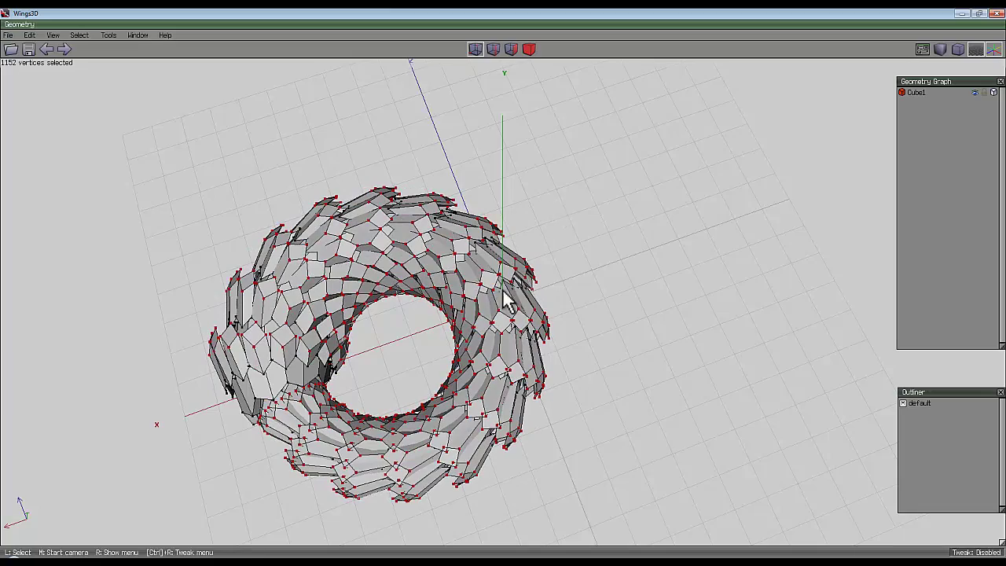
# Orbit the view and select the whole torus object
pyautogui.middleClick(557, 209)
pyautogui.click(550, 134)
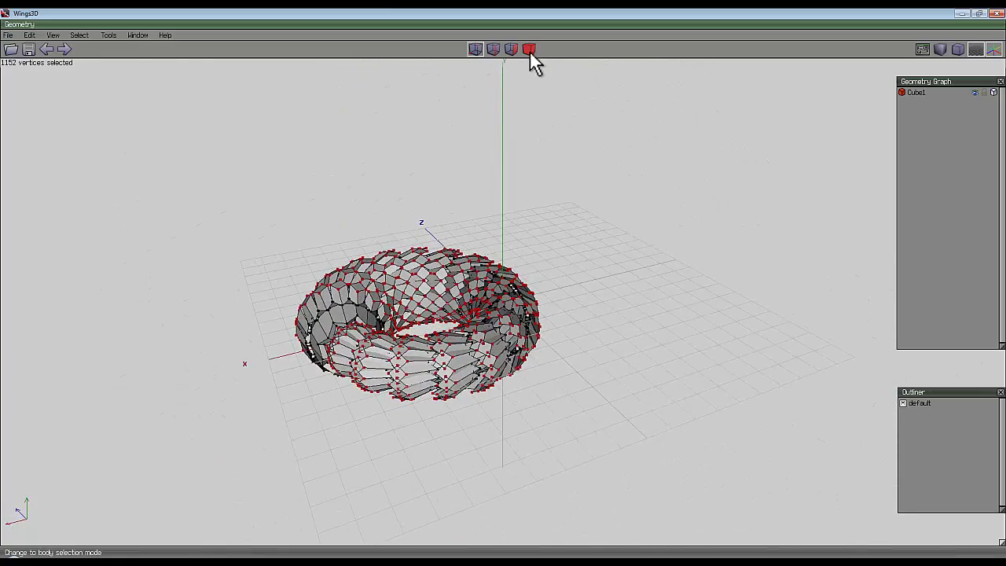
pyautogui.click(529, 50)
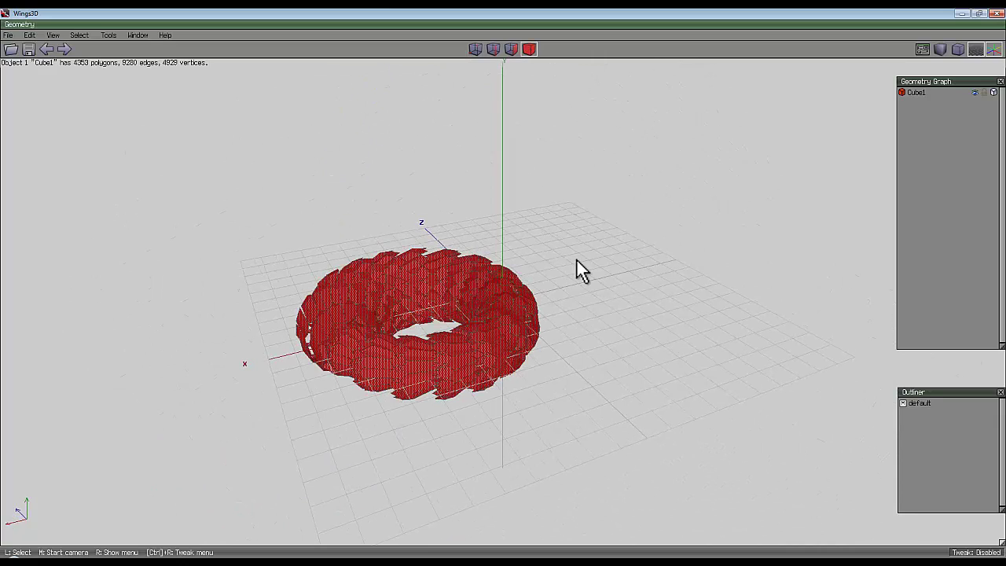
# Smooth the torus twice, reaching 74240 polygons, and deselect it
pyautogui.press('s')
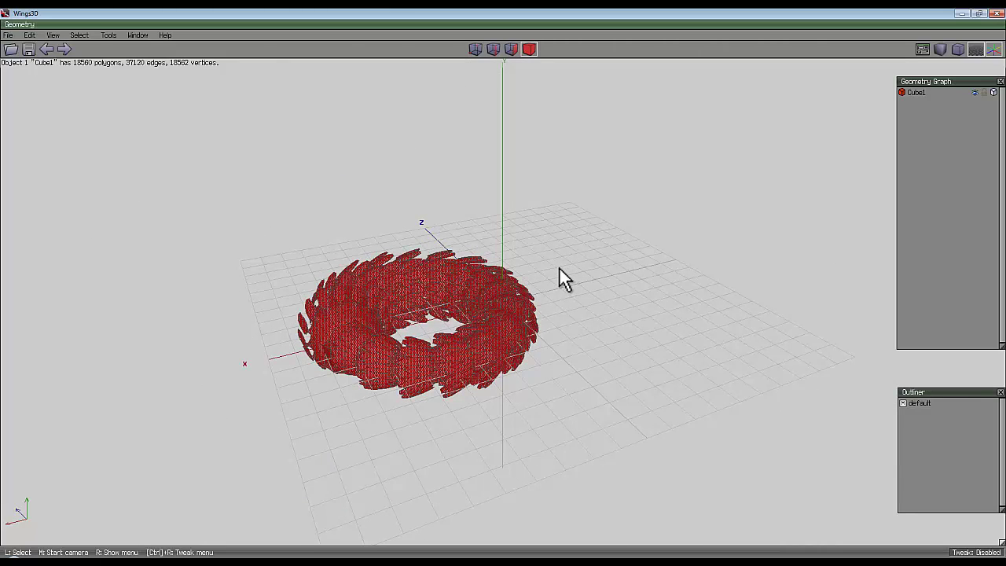
pyautogui.press('s')
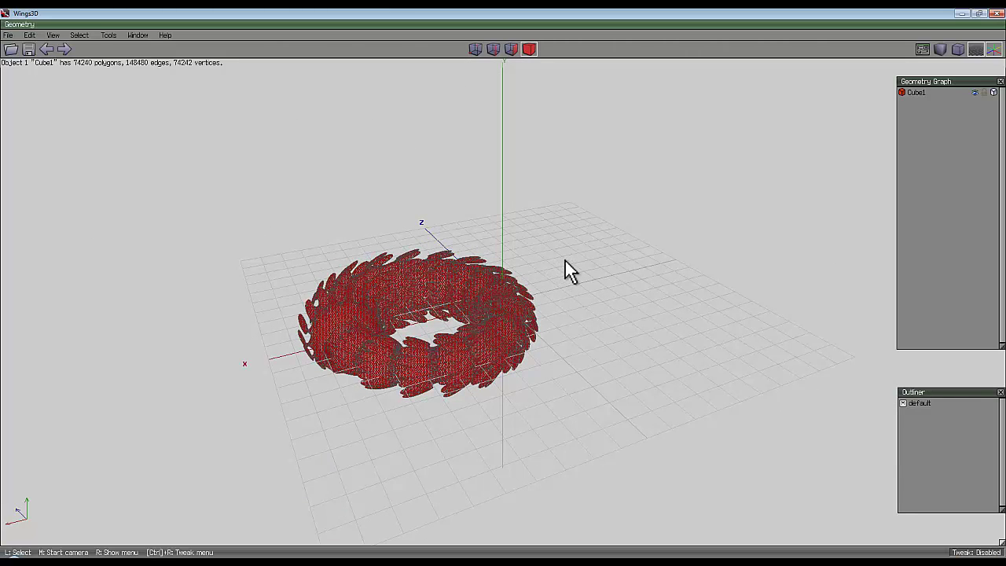
pyautogui.press('space')
# Reselect the torus, orbit to a view from above, and deselect it to inspect the wireframe
pyautogui.scroll(6, 595, 265)
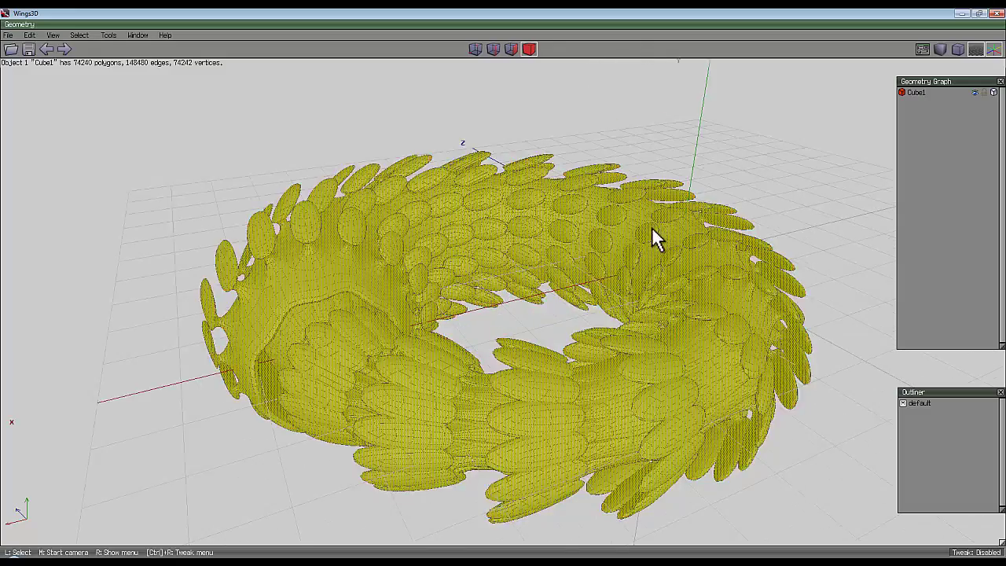
pyautogui.click(656, 239)
pyautogui.scroll(-2, 668, 226)
pyautogui.middleClick(695, 187)
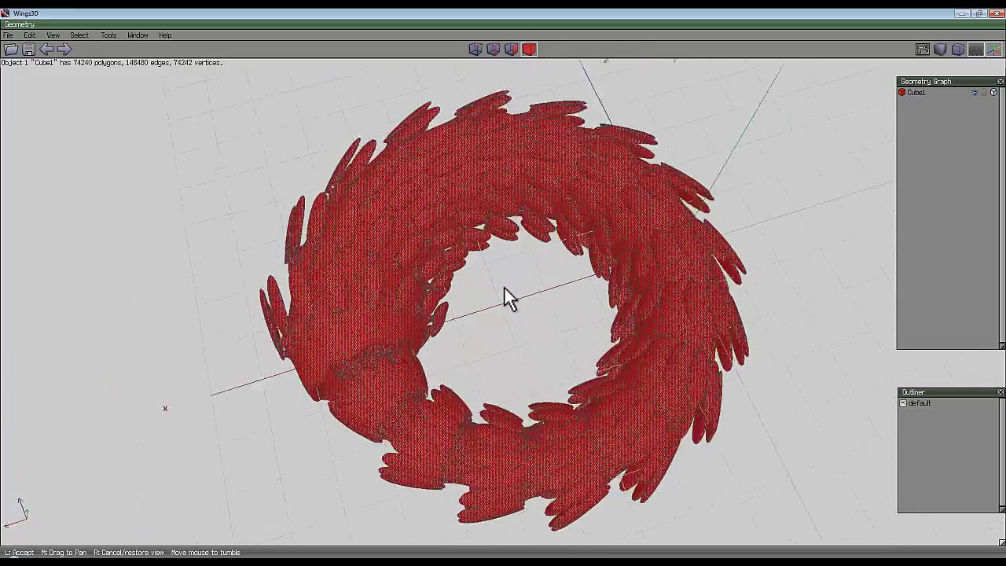
pyautogui.click(505, 299)
pyautogui.click(677, 177)
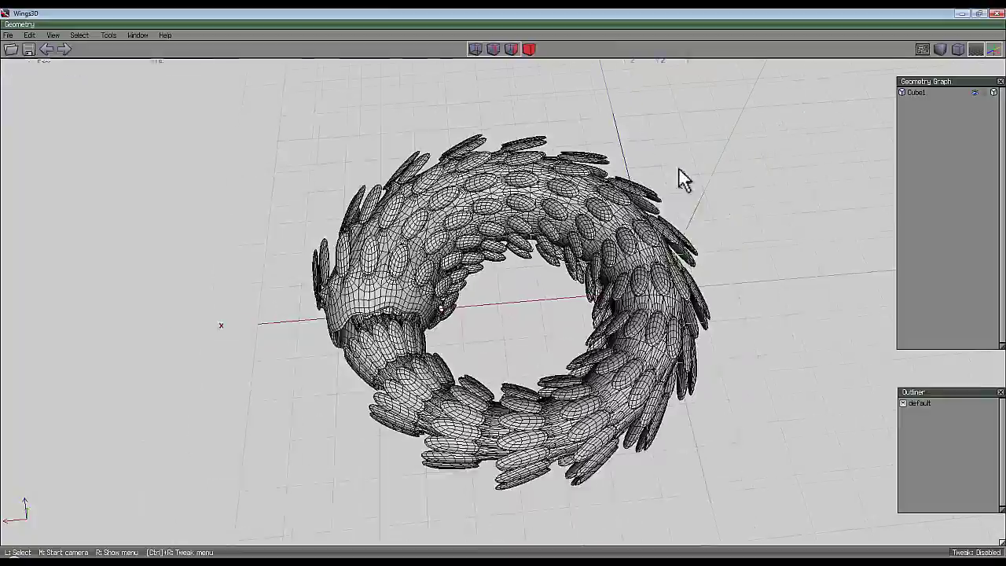
pyautogui.middleClick(707, 180)
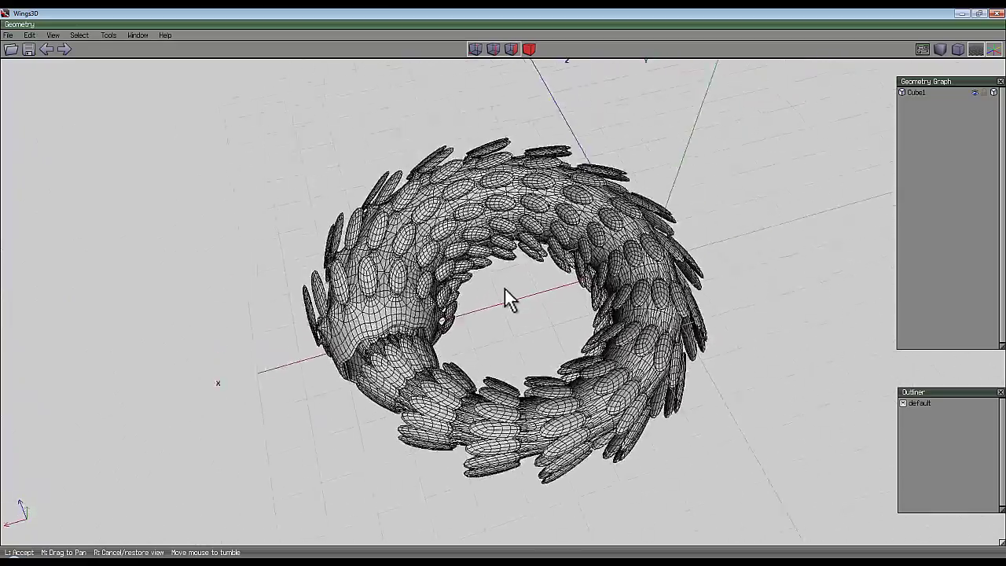
pyautogui.click(503, 289)
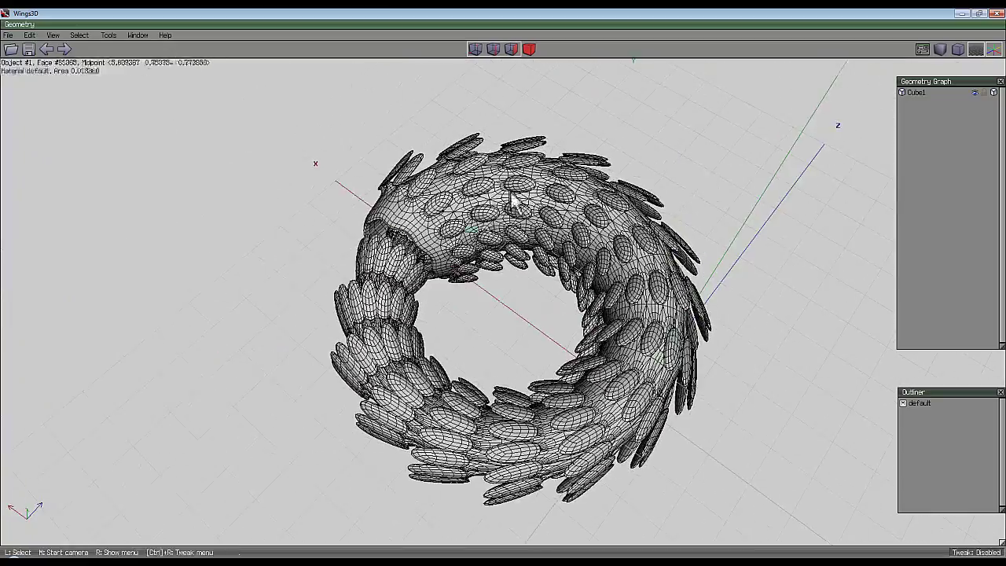